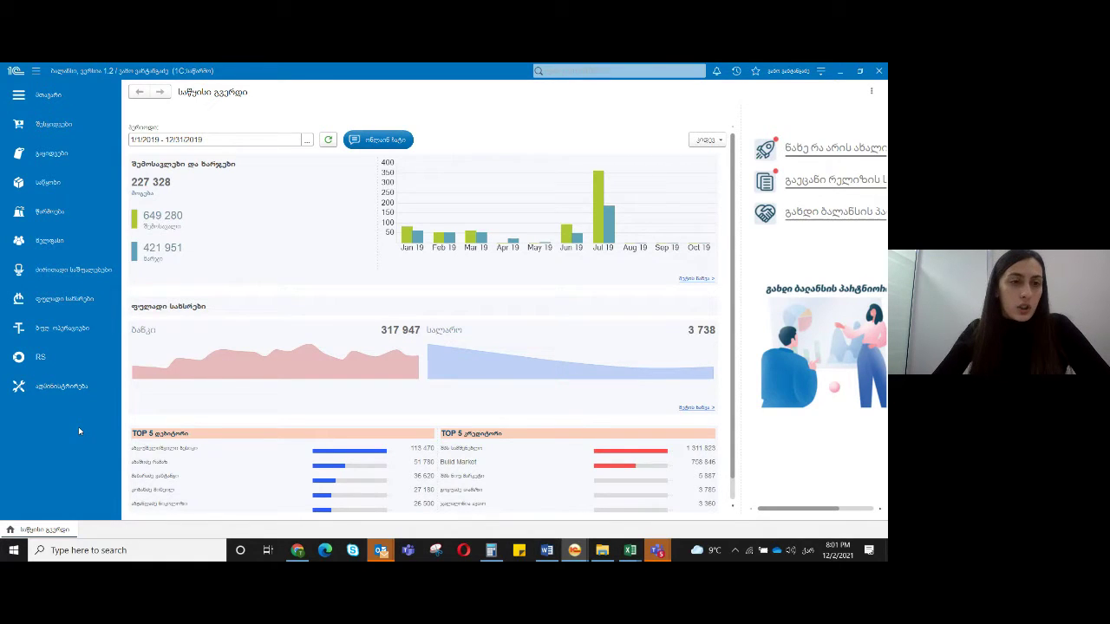
Open the income and expense analytics directory (შემოსავალ-ხარჯების ანალიტიკა), expand the building complex through block B's nested frame stages, and close it
left_click(63, 97)
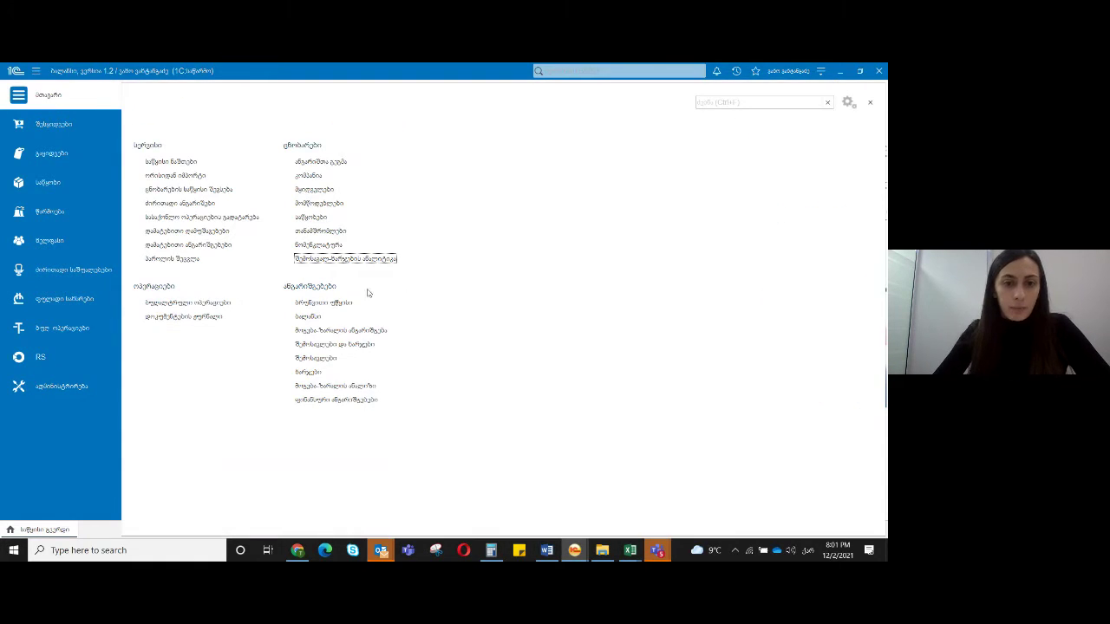
left_click(347, 260)
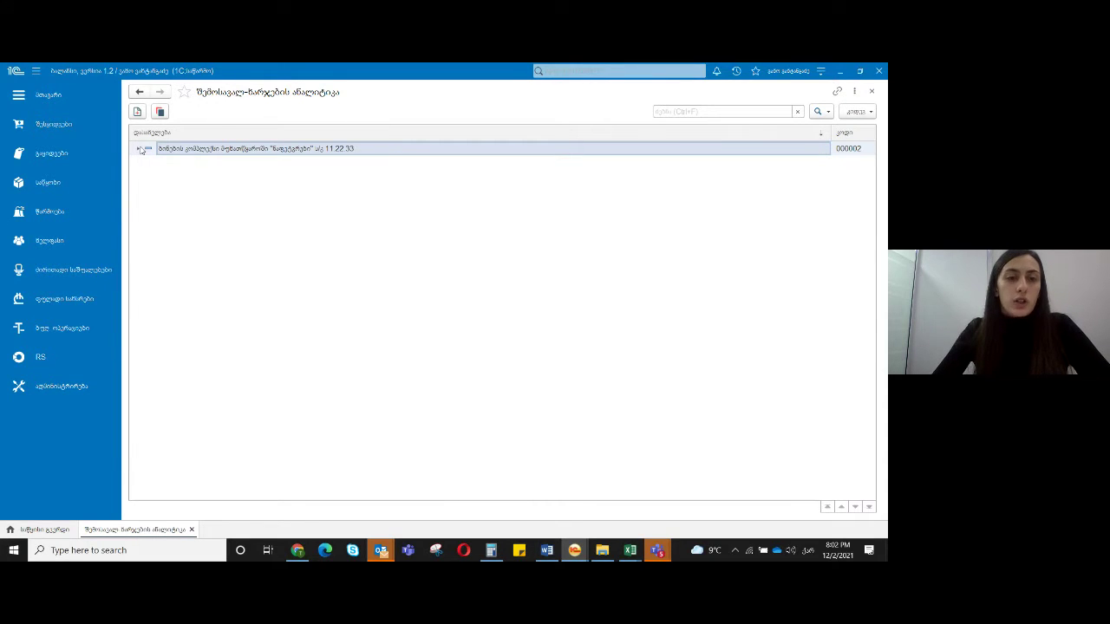
left_click(141, 149)
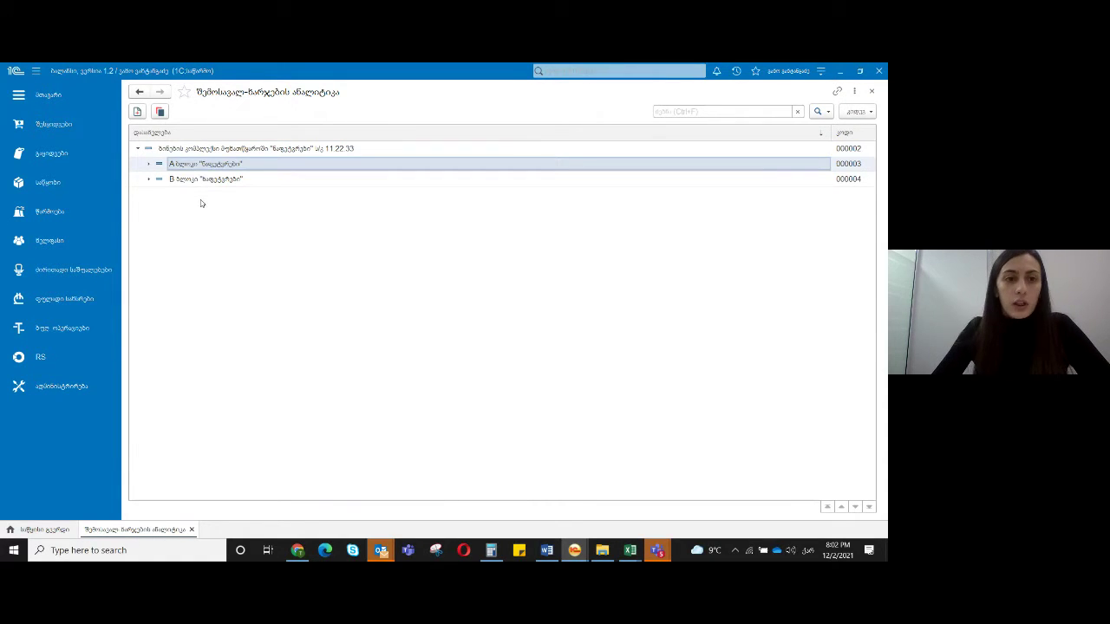
left_click(149, 180)
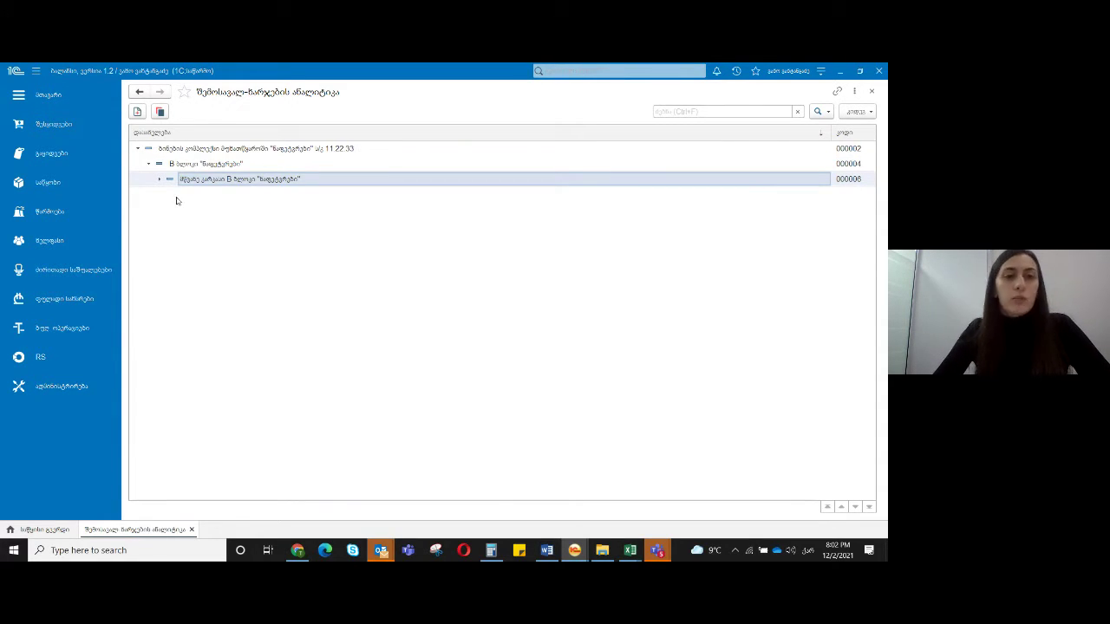
left_click(160, 180)
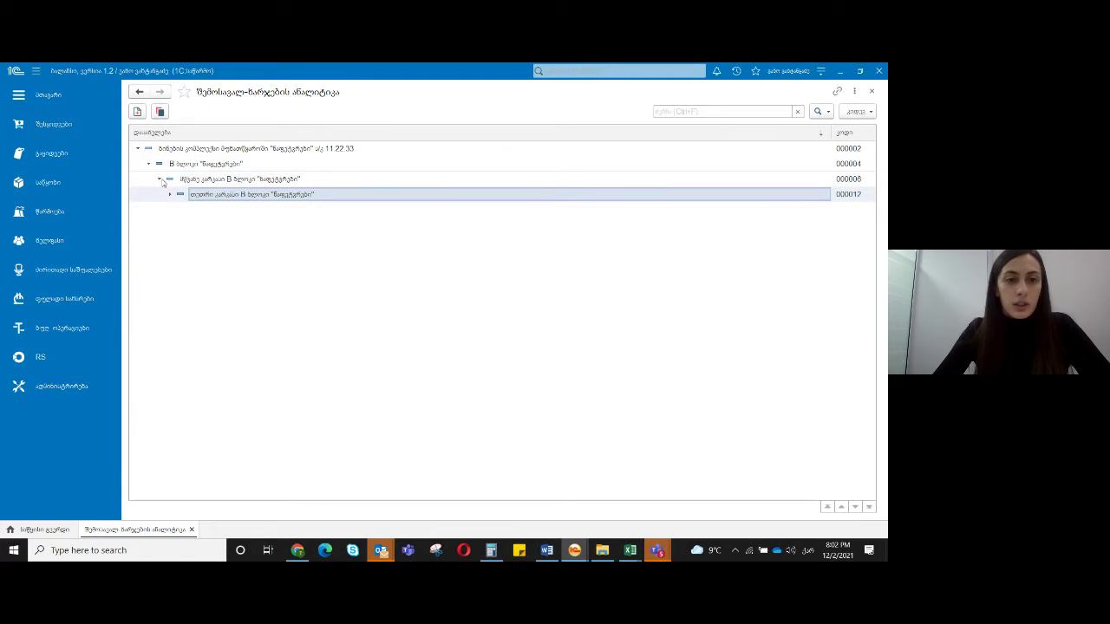
left_click(171, 196)
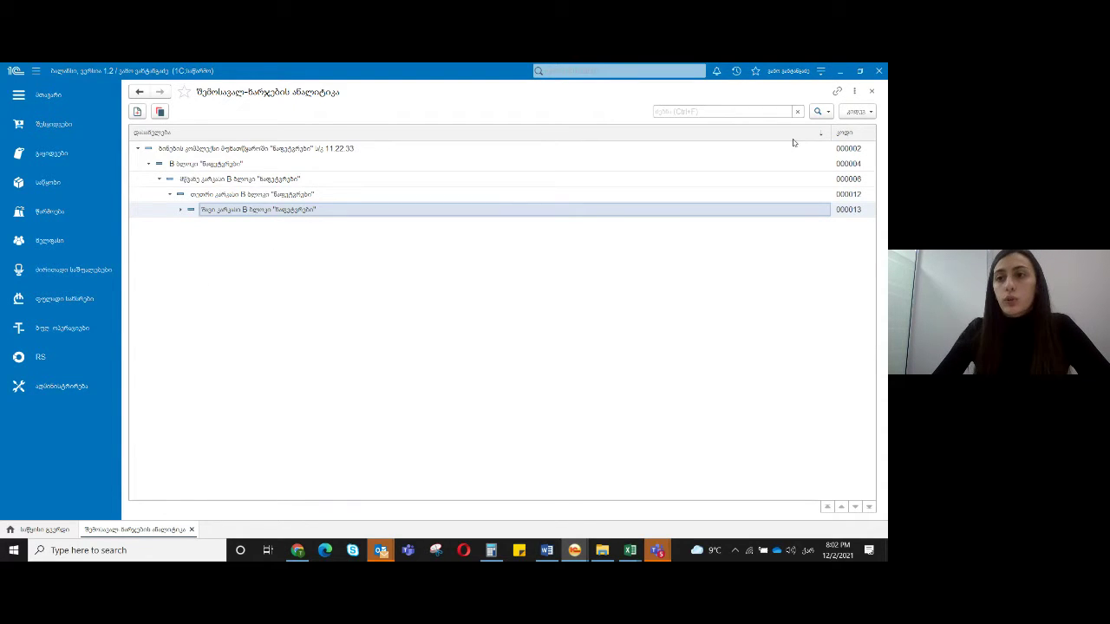
left_click(871, 91)
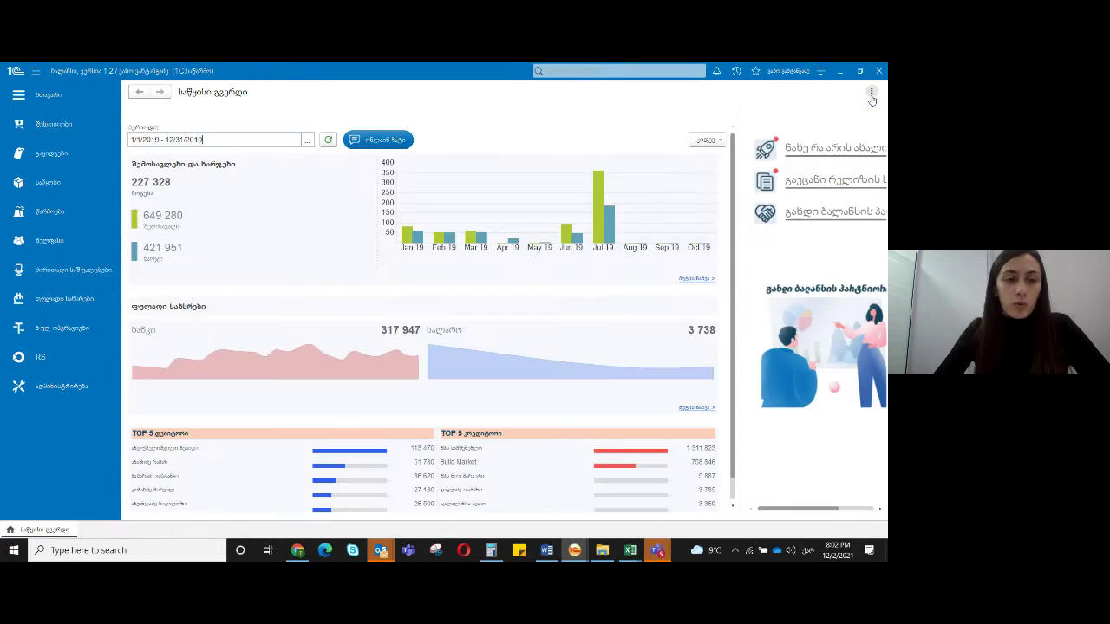
Open item 2.2 (მონოლითური საძირკვლის ნაშვერები) from the warehouse nomenclature's construction works, under the reinforced concrete frame, and expand its accounting parameters
left_click(68, 182)
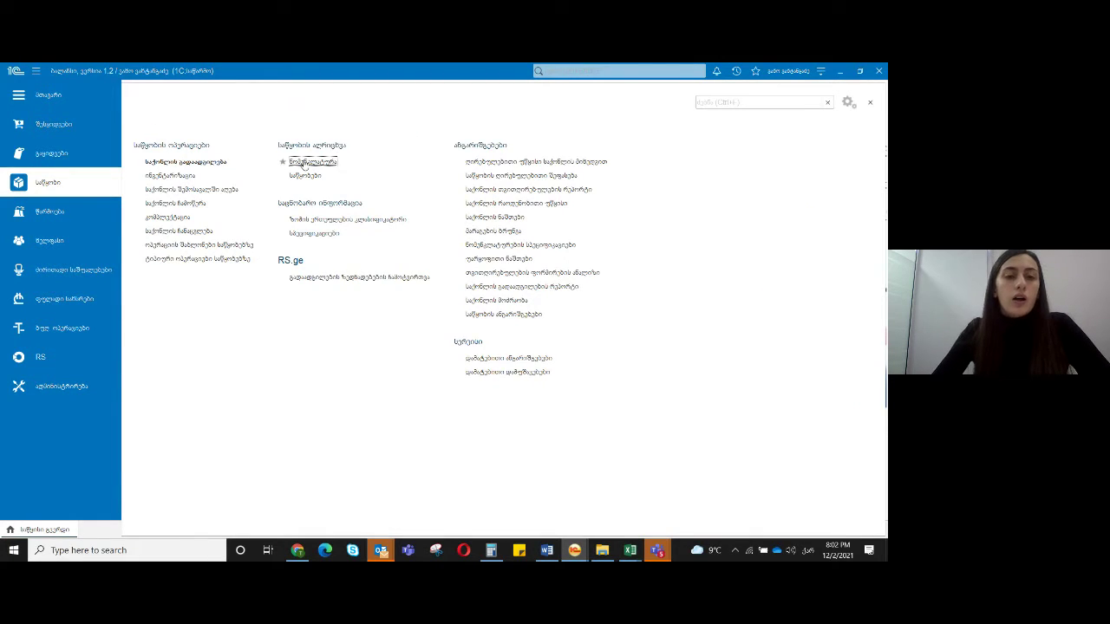
left_click(305, 163)
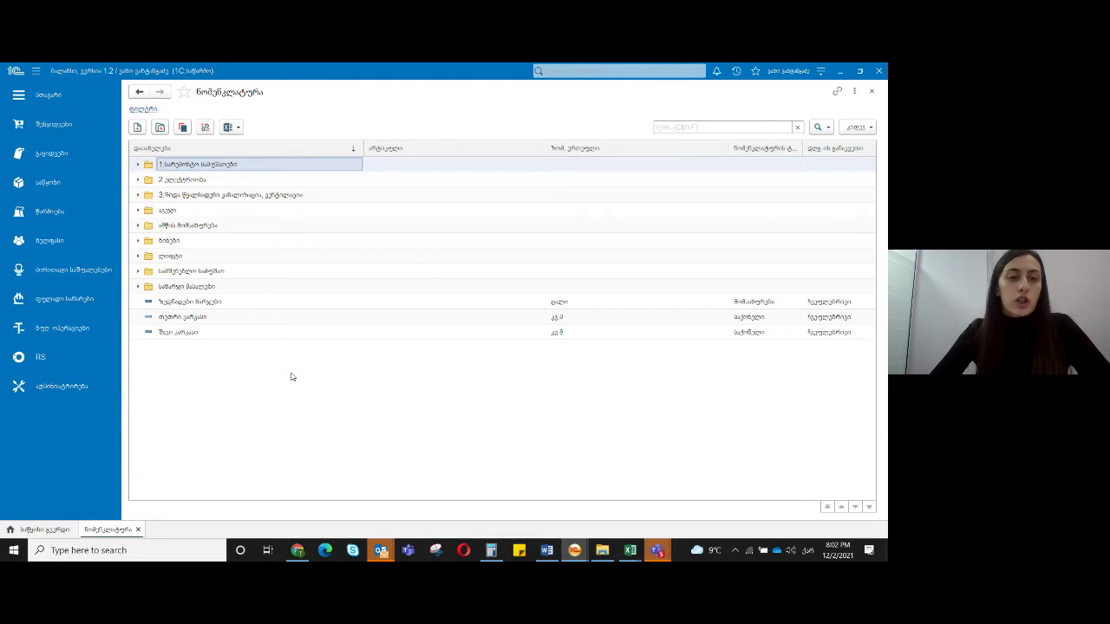
left_click(139, 272)
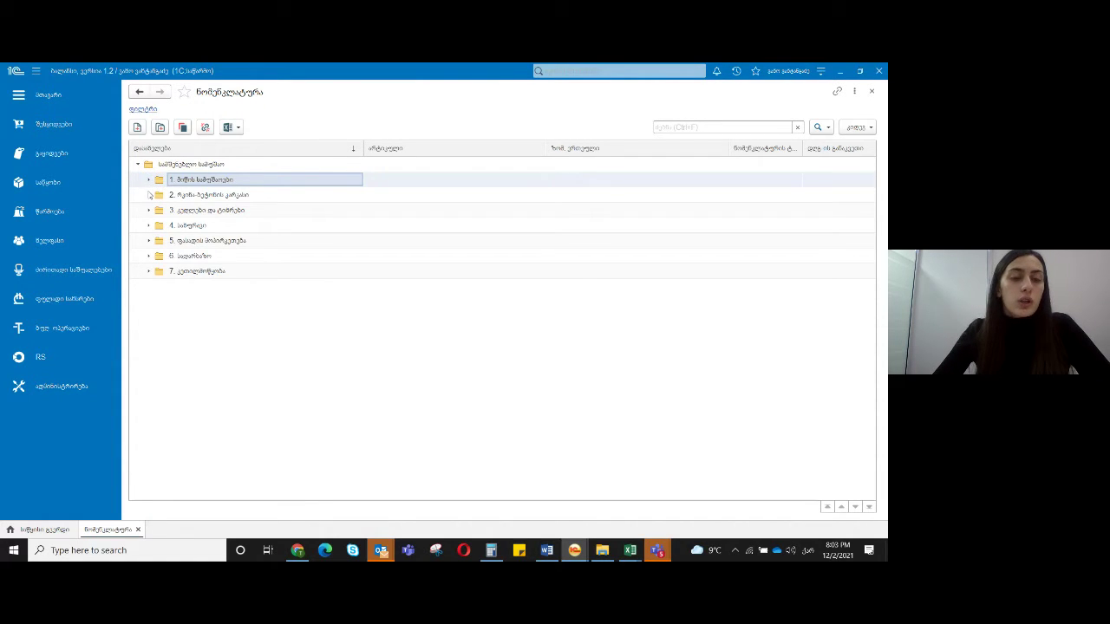
left_click(149, 196)
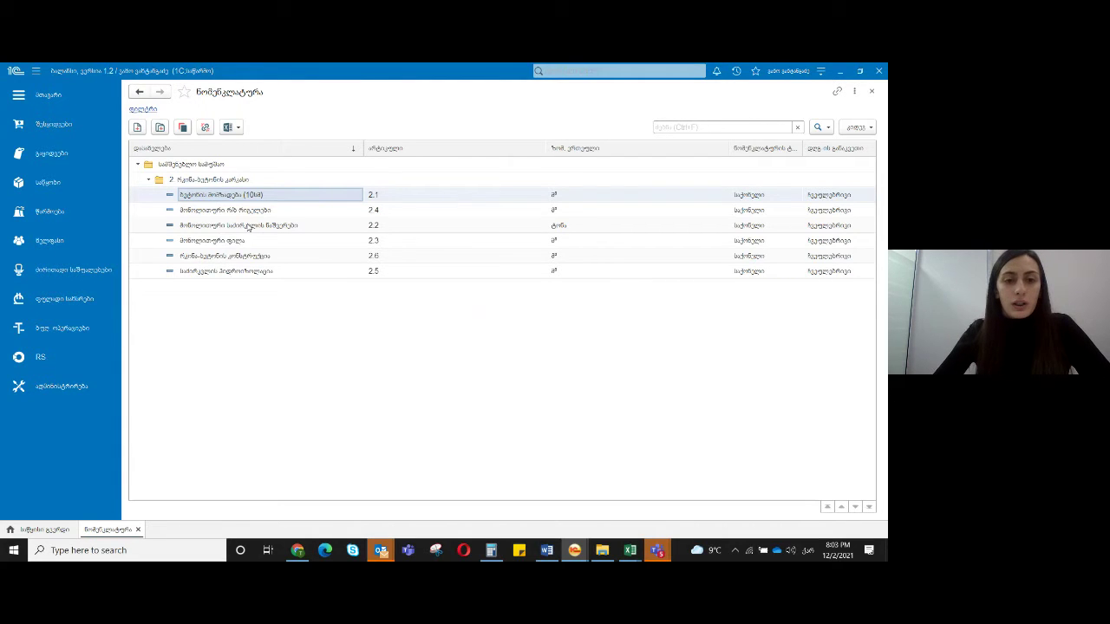
double_click(249, 226)
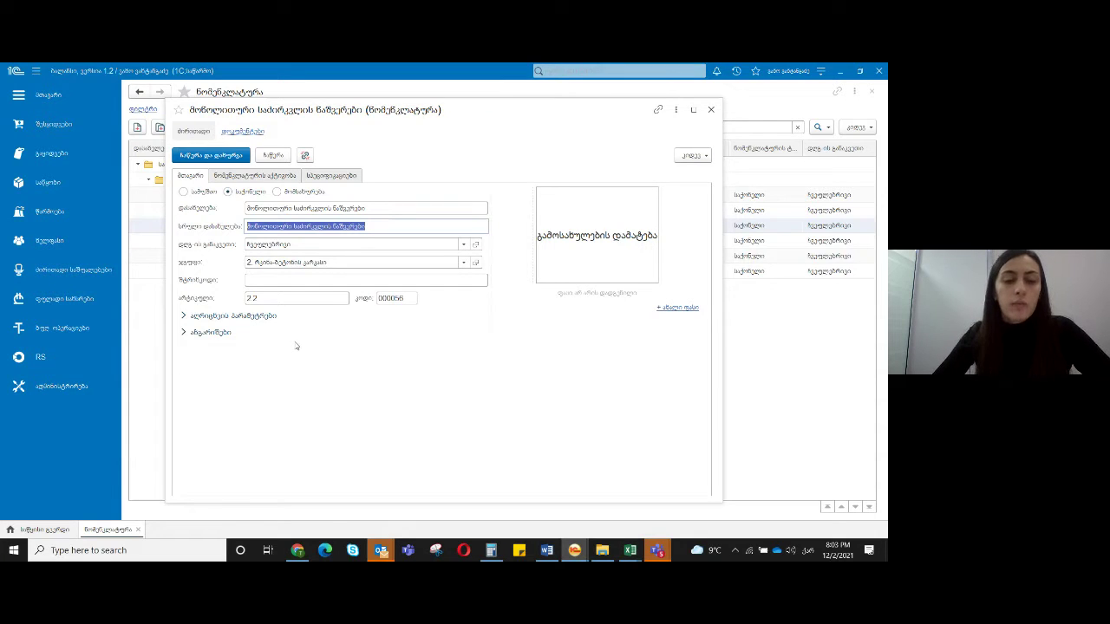
left_click(257, 317)
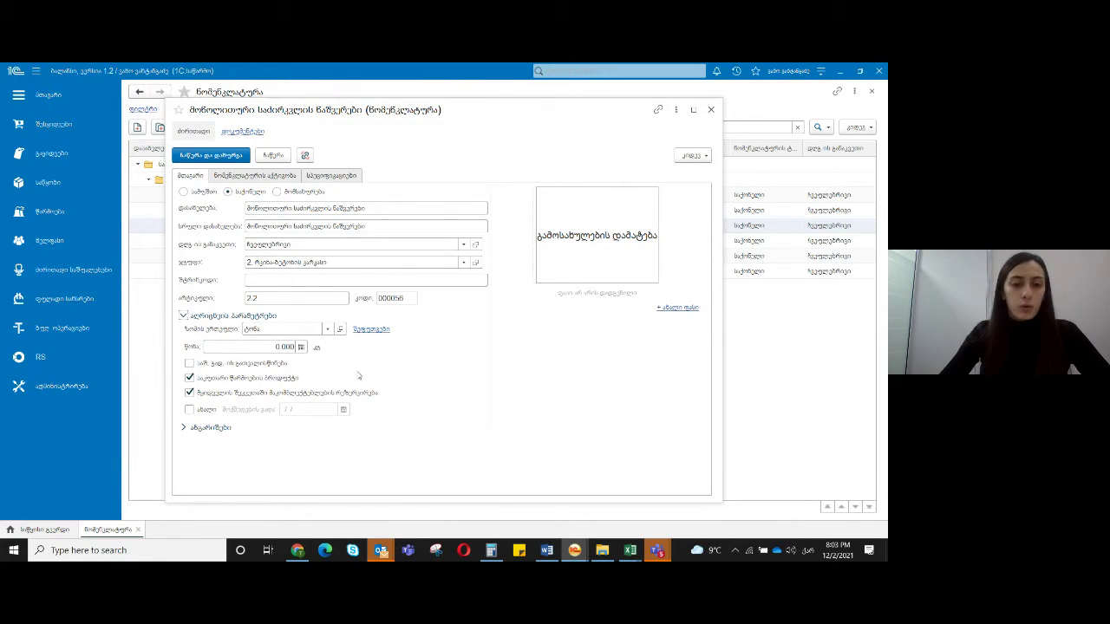
Open the item's specification and examine its component rows for wages, other expenses and materials
left_click(323, 176)
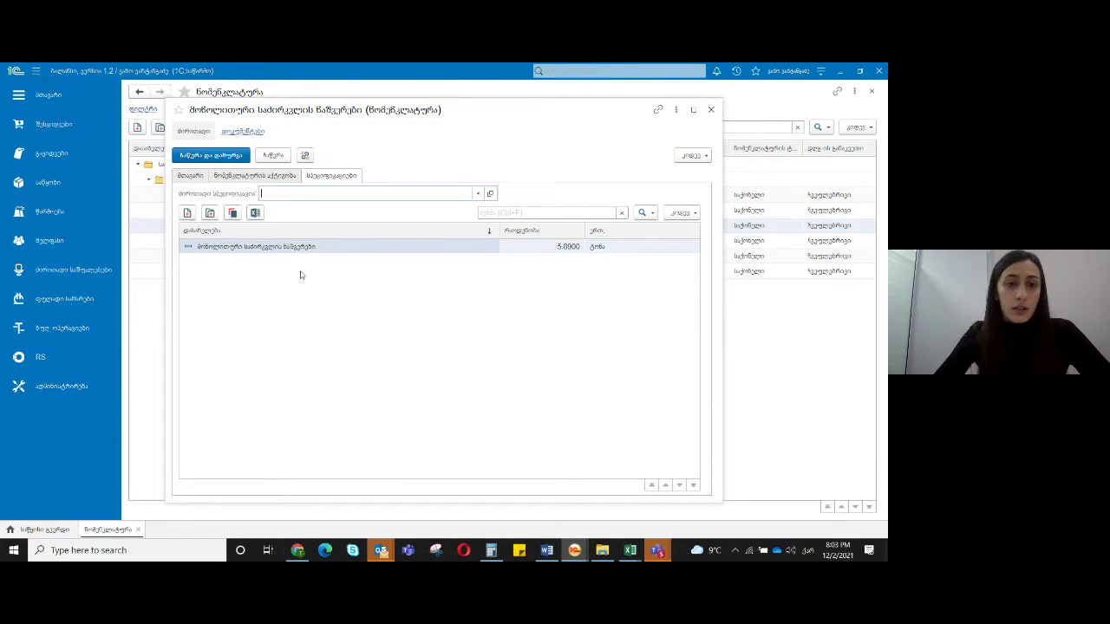
double_click(267, 249)
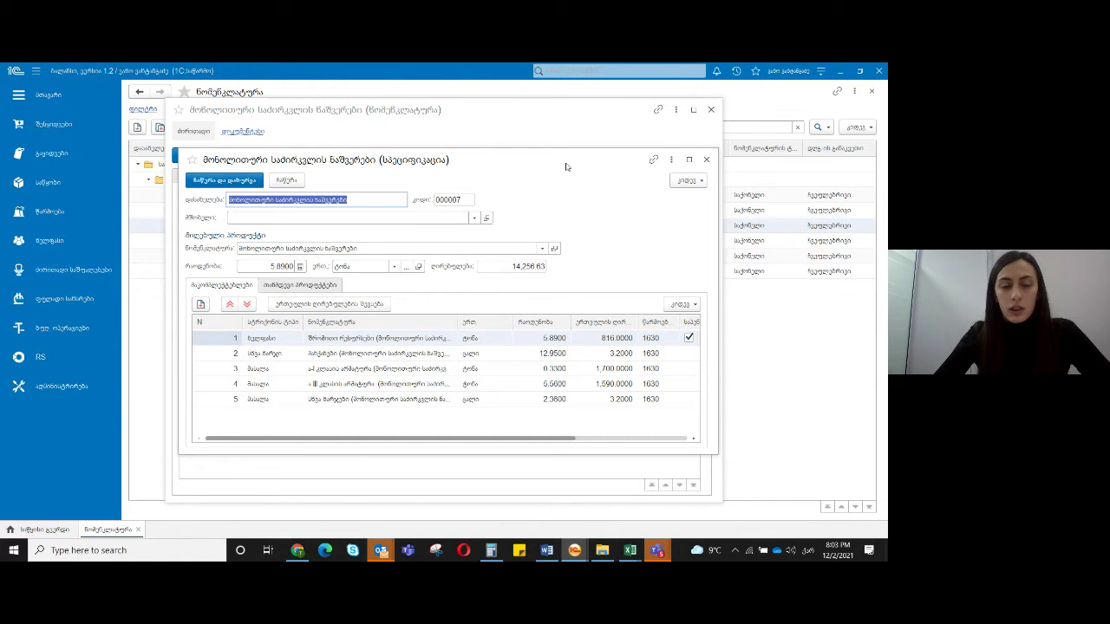
left_click_drag(567, 165, 568, 154)
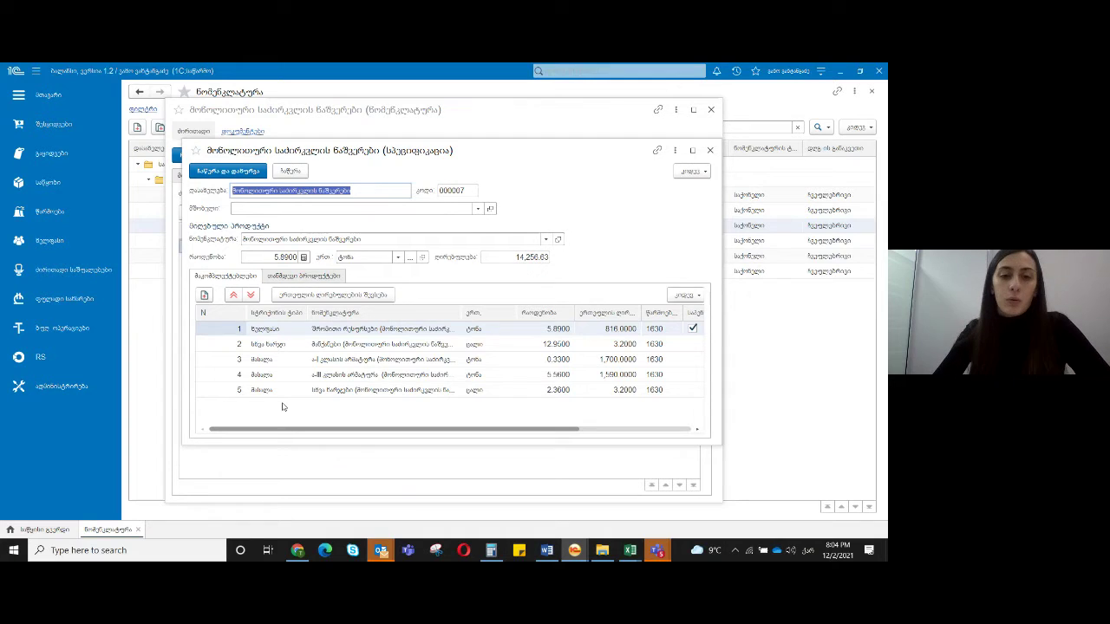
left_click(282, 407)
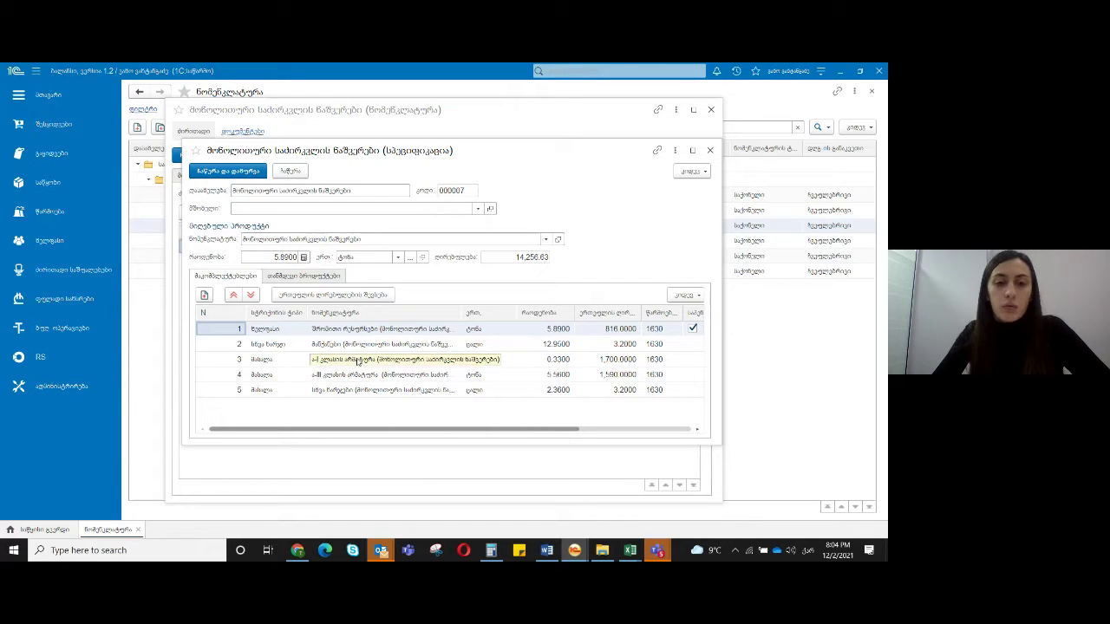
left_click(404, 365)
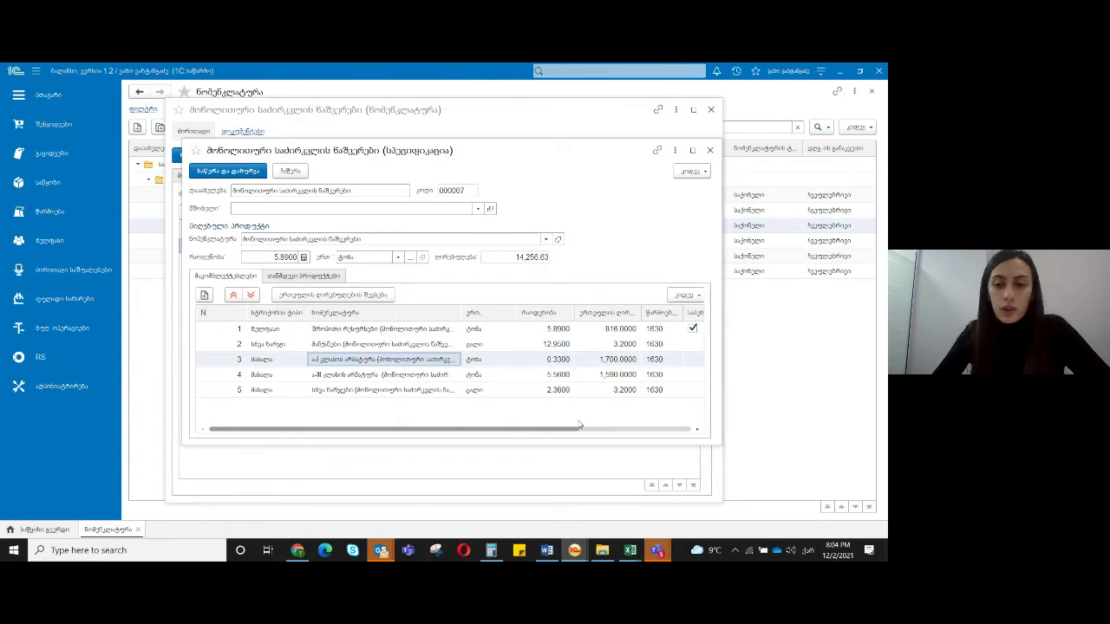
left_click_drag(568, 431, 543, 443)
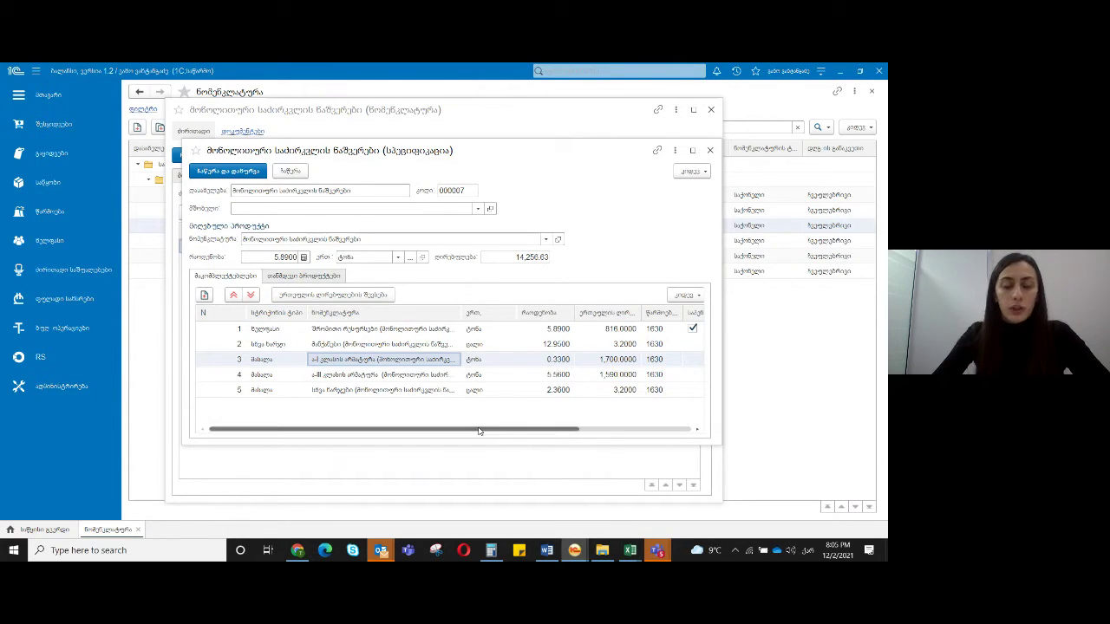
mouse_move(478, 431)
left_mouse_down()
mouse_move(550, 426)
mouse_move(478, 431)
left_mouse_up()
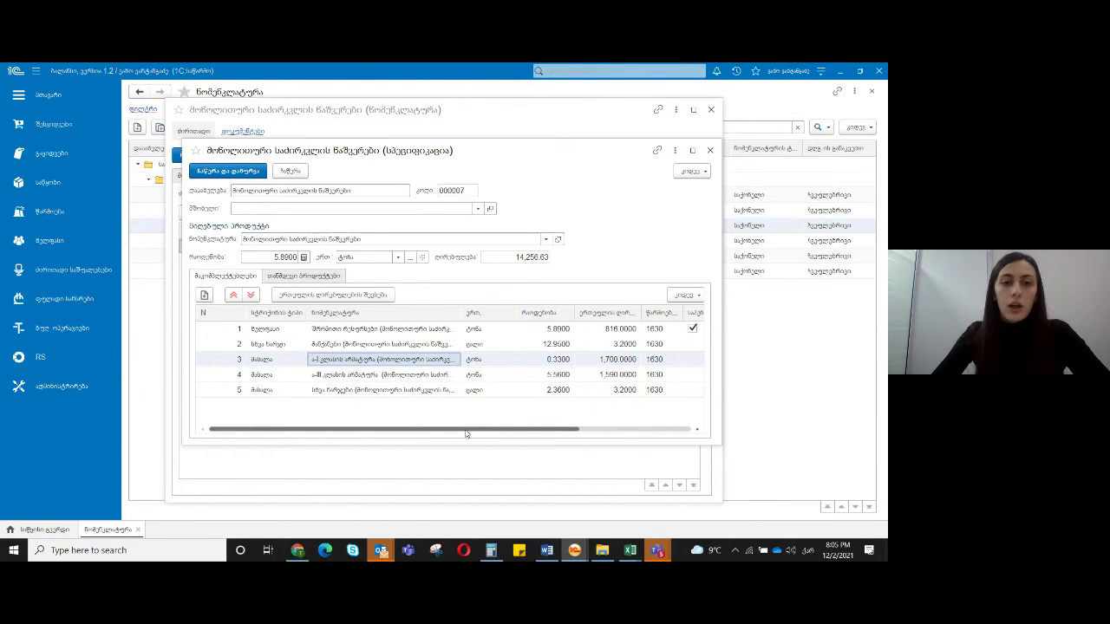
Open the labour resources item from the specification's first row, inspect its tariff, and close the item, specification and nomenclature windows
left_click(416, 335)
left_click(441, 334)
left_click(442, 330)
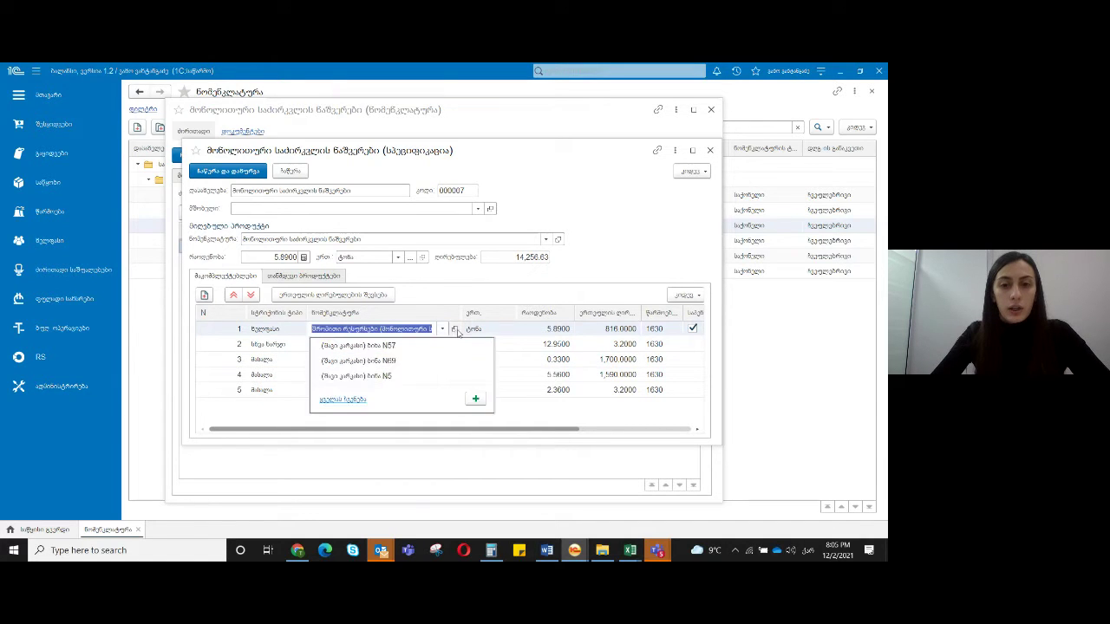
key("Escape")
left_click(455, 329)
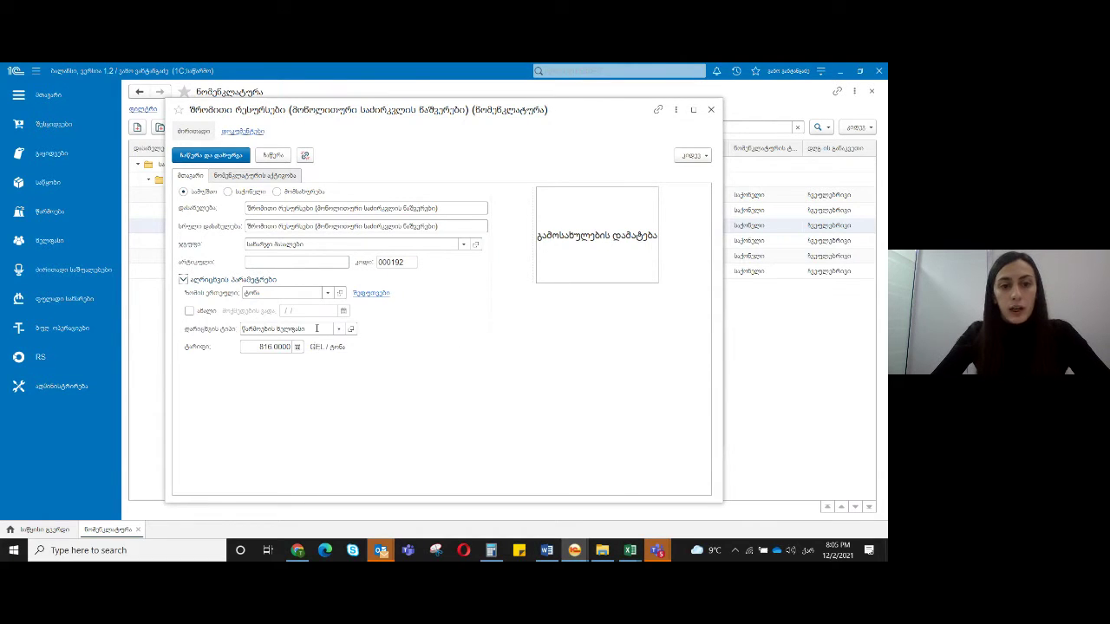
left_click(248, 347)
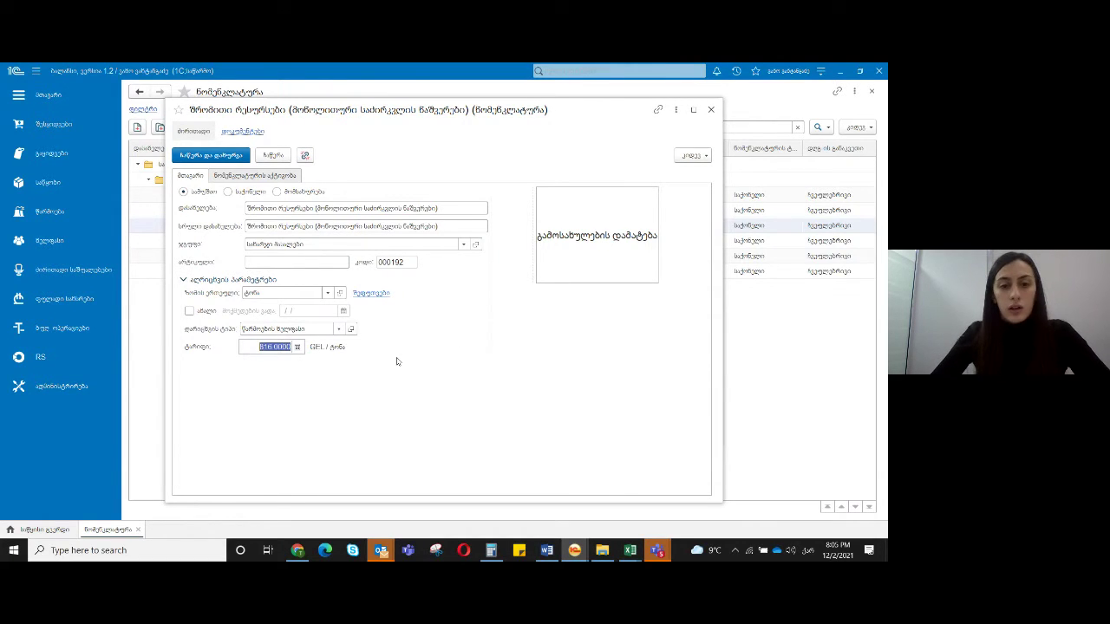
left_click(711, 109)
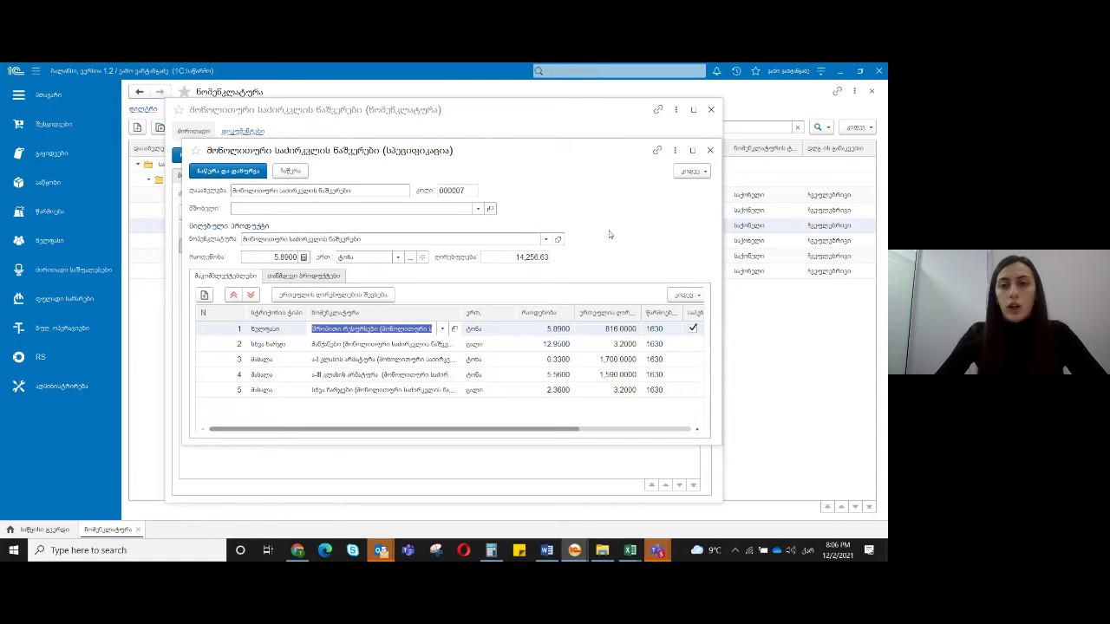
left_click(711, 150)
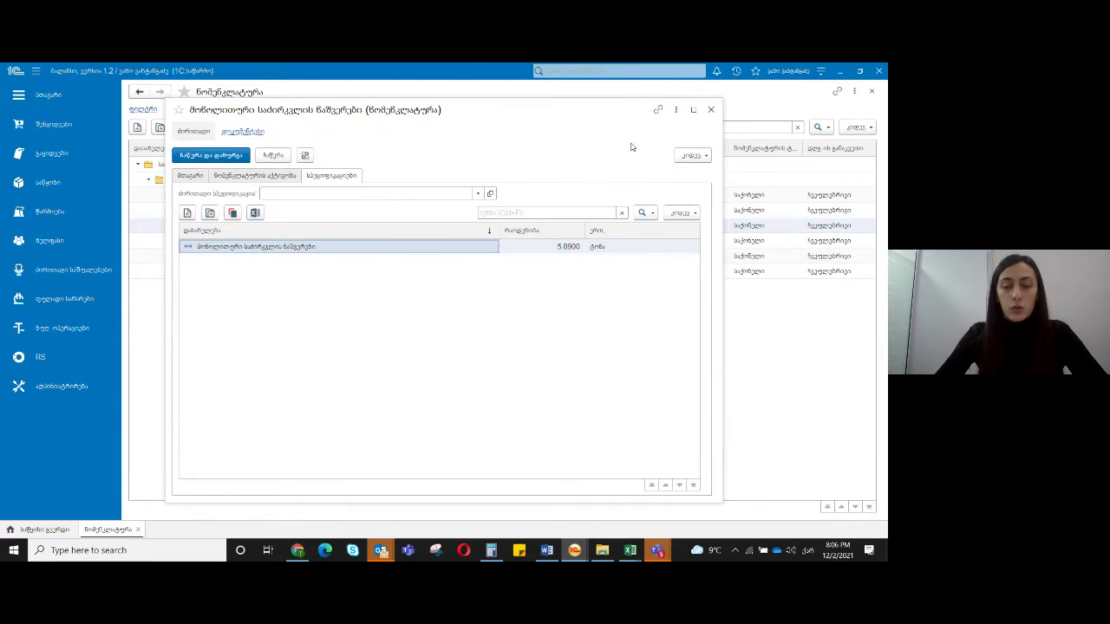
left_click(711, 110)
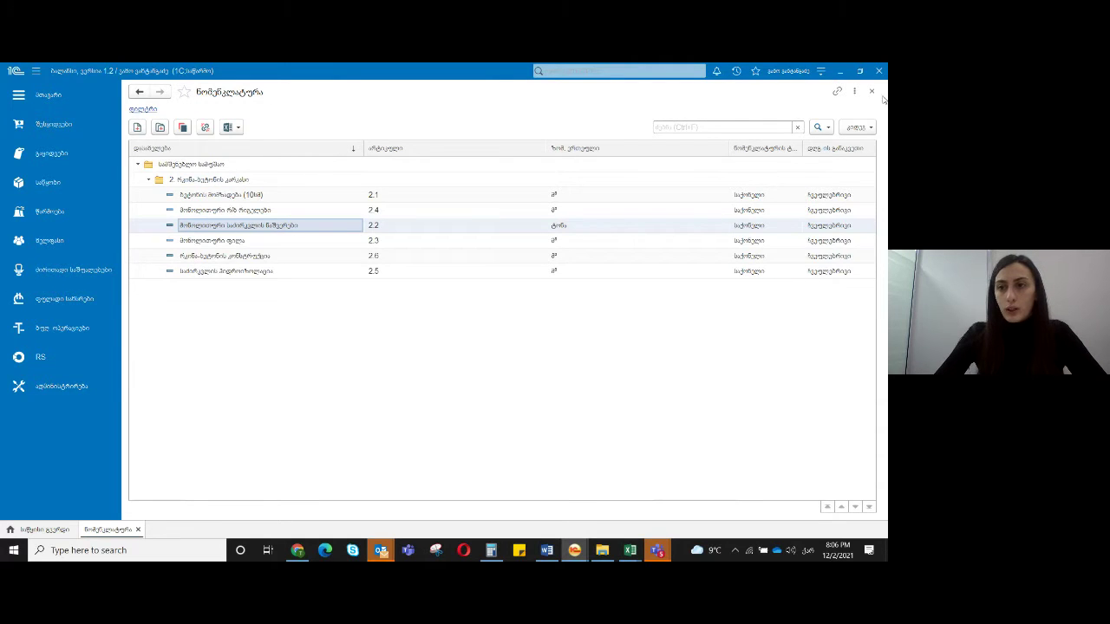
left_click(871, 91)
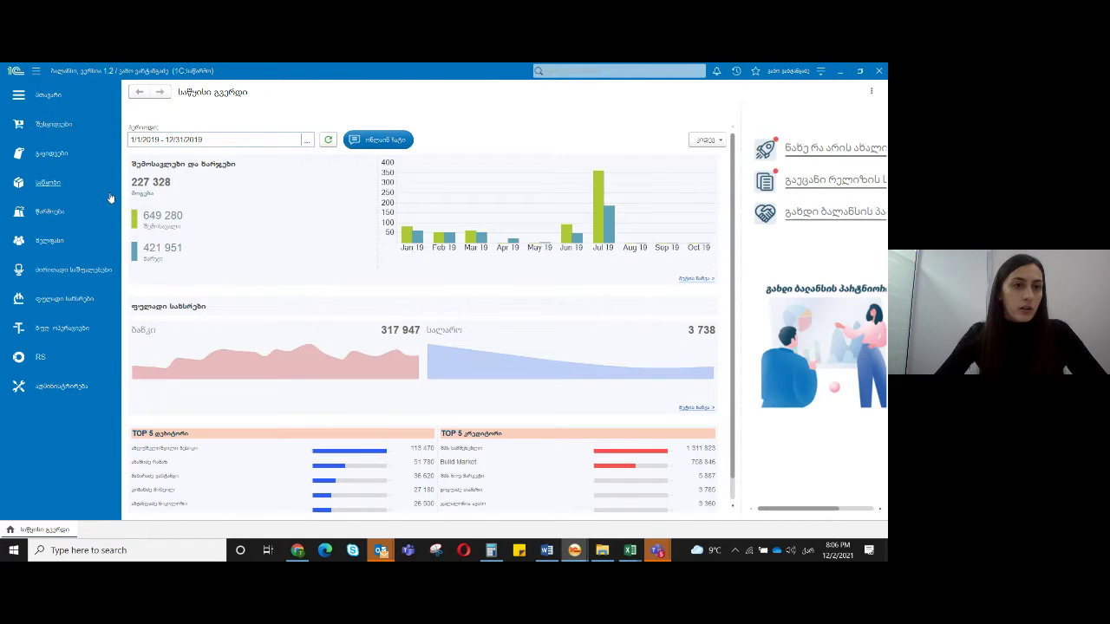
Open the customer orders list (მყიდველის შეკვეთები) from sales and open the order dated 1/1/2018
left_click(66, 159)
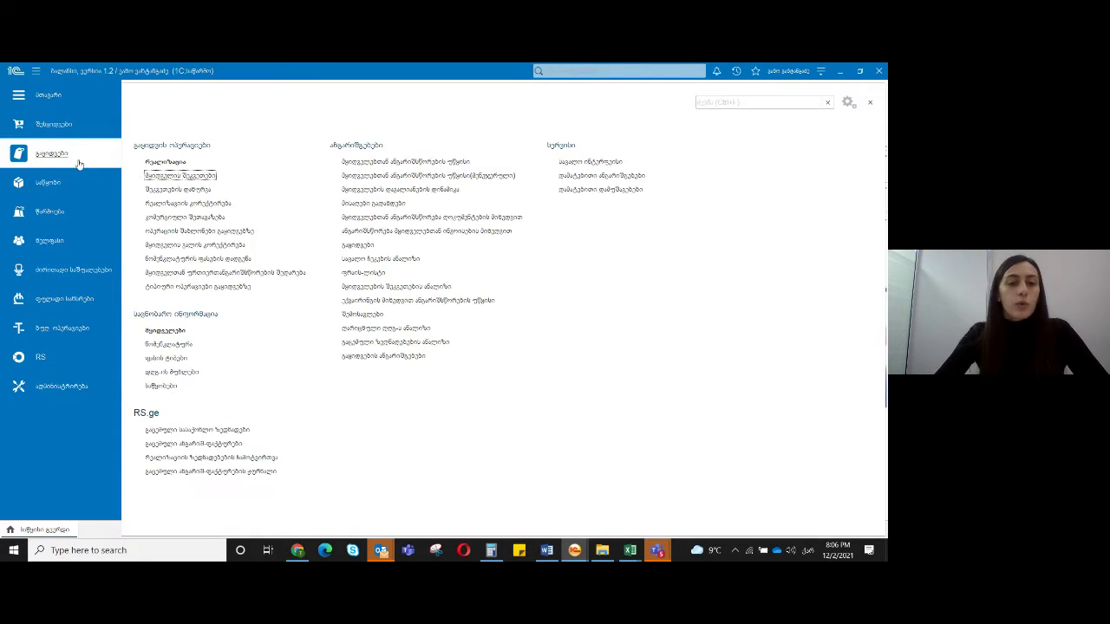
left_click(179, 175)
left_click(176, 148)
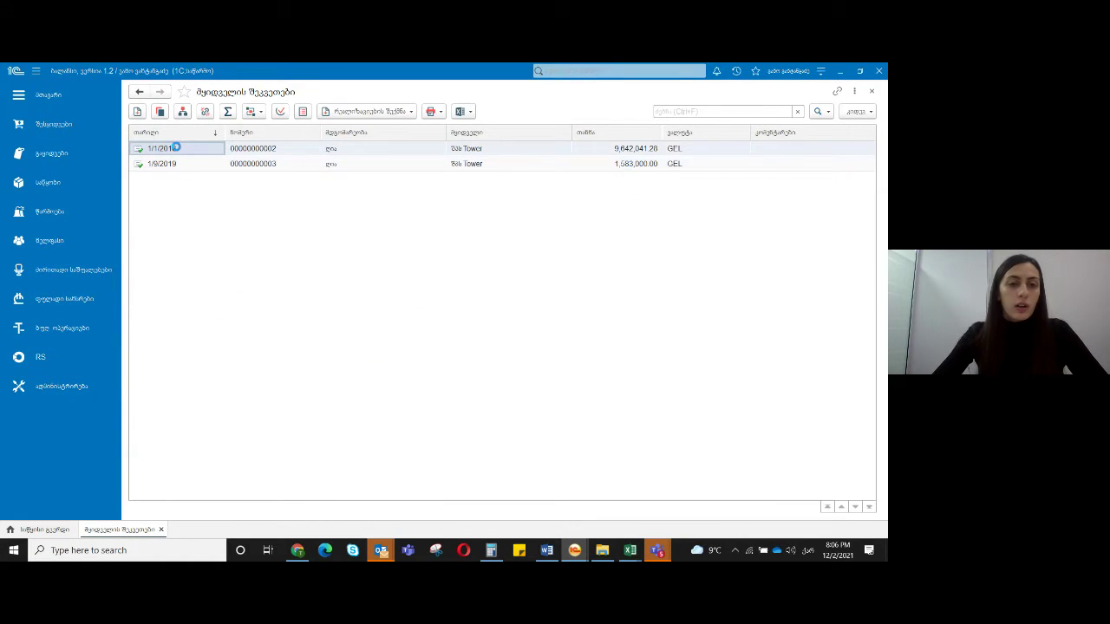
double_click(175, 149)
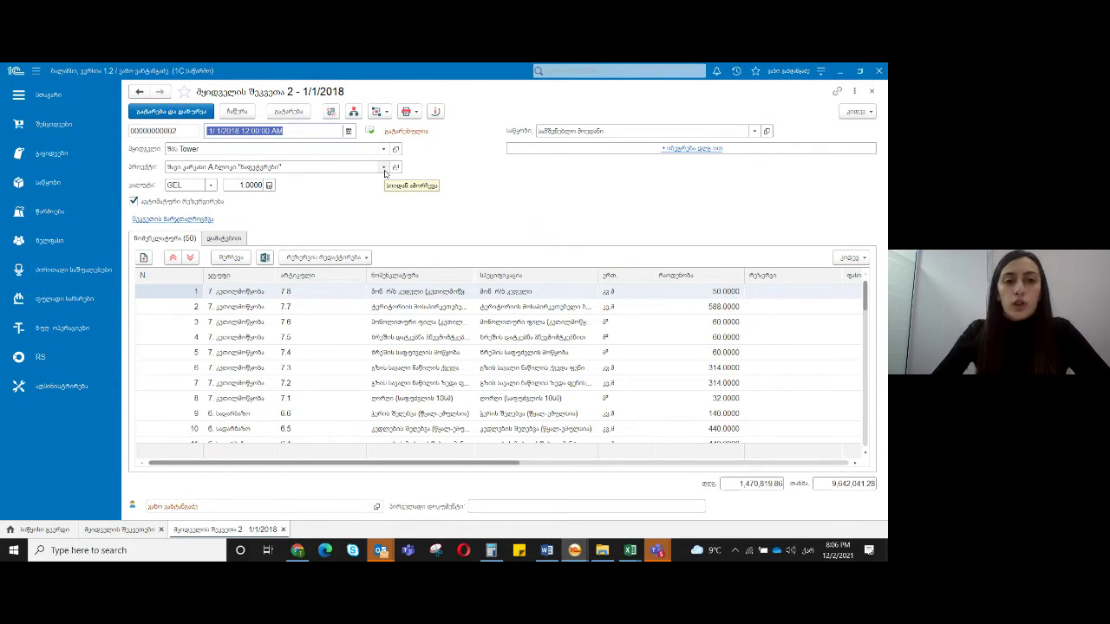
Show the full list of projects available for the order's project field and close it without choosing another project
left_click(383, 168)
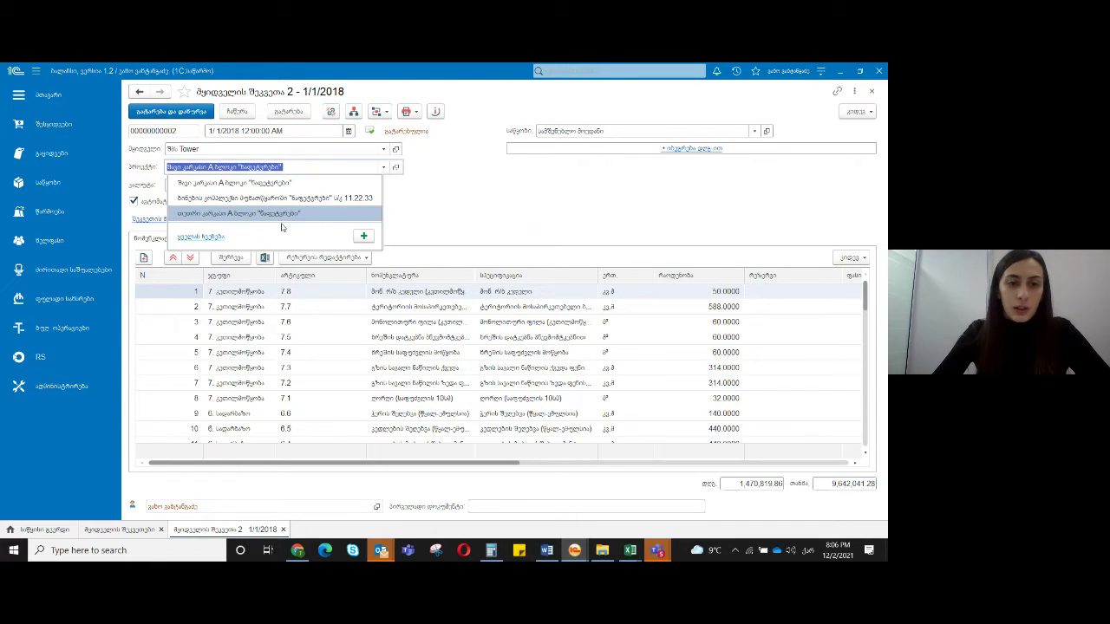
left_click(218, 240)
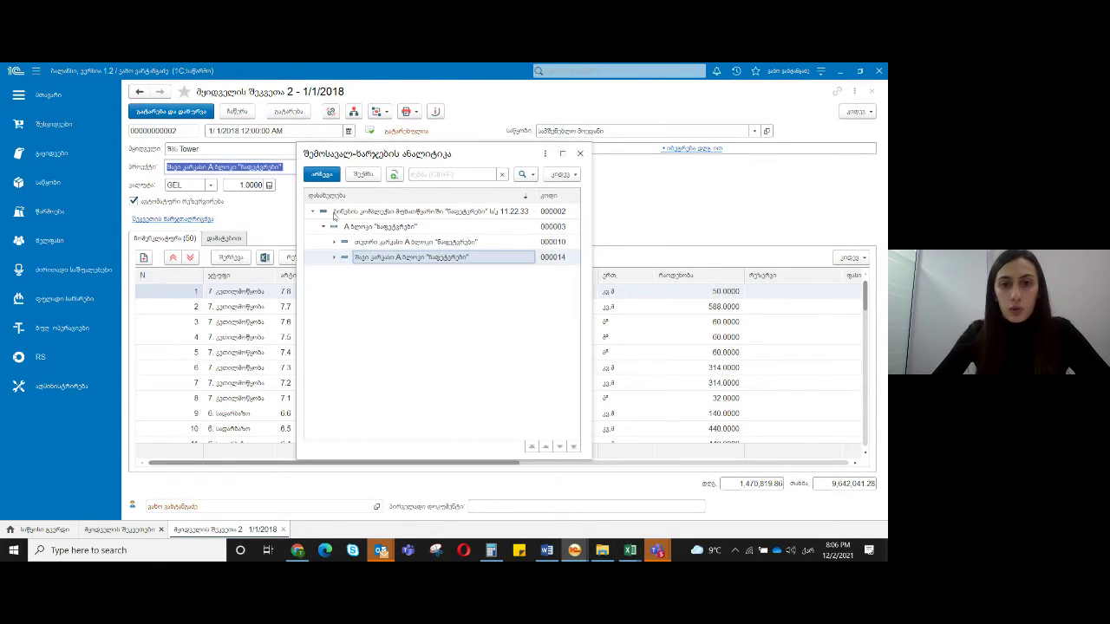
left_click(580, 153)
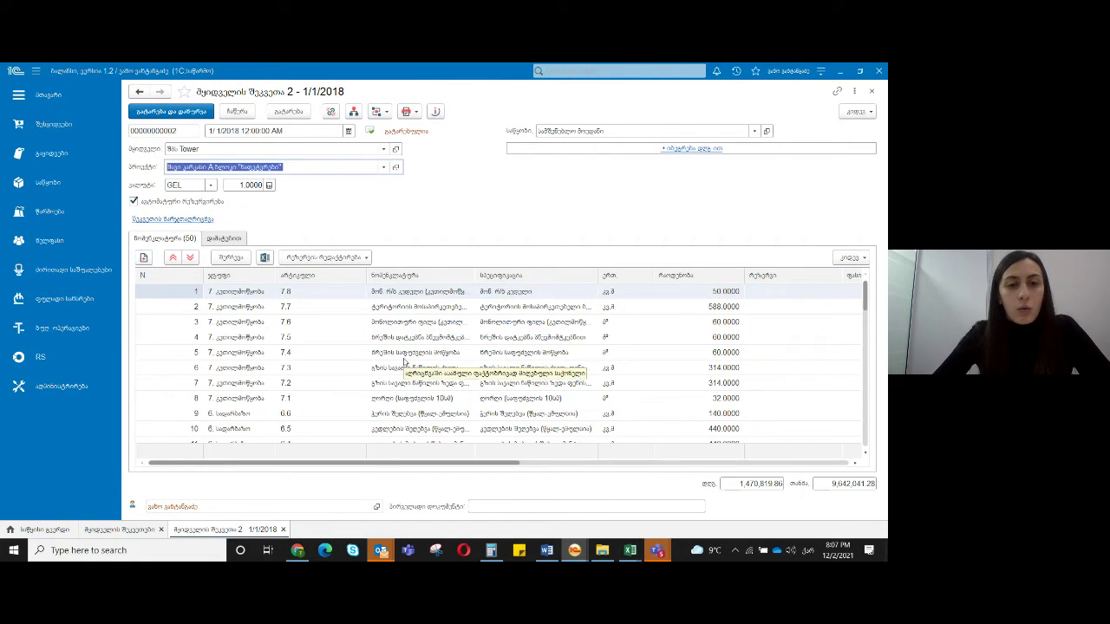
Check the group and specification in the order's first row, and open the order's cost estimate (ხარჯთაღრიცხვა)
left_click(238, 287)
left_click(533, 293)
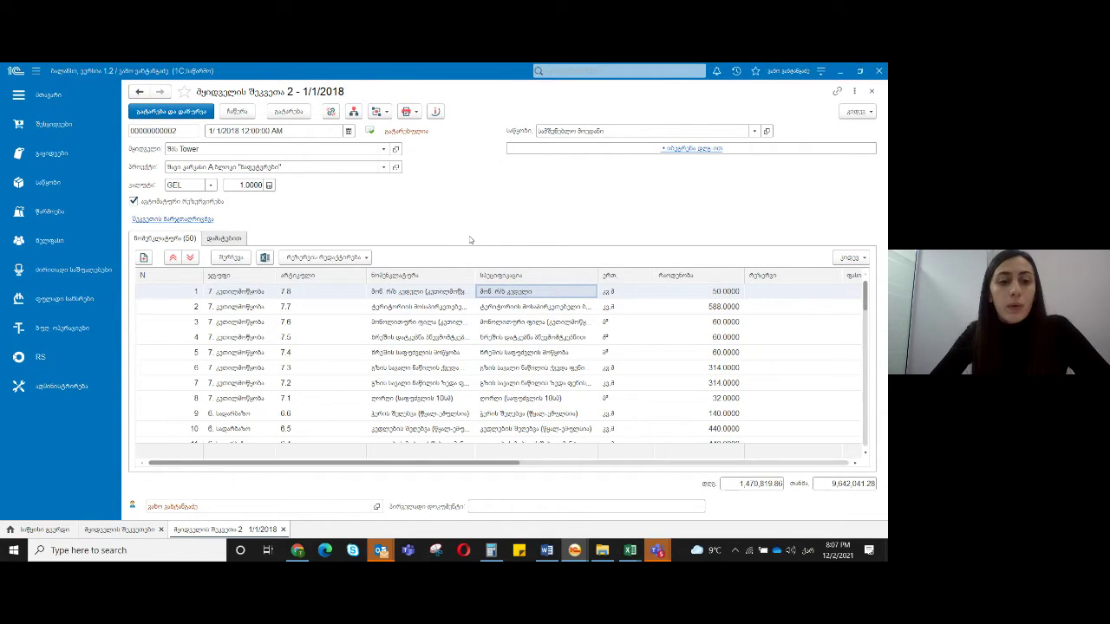
left_click(177, 220)
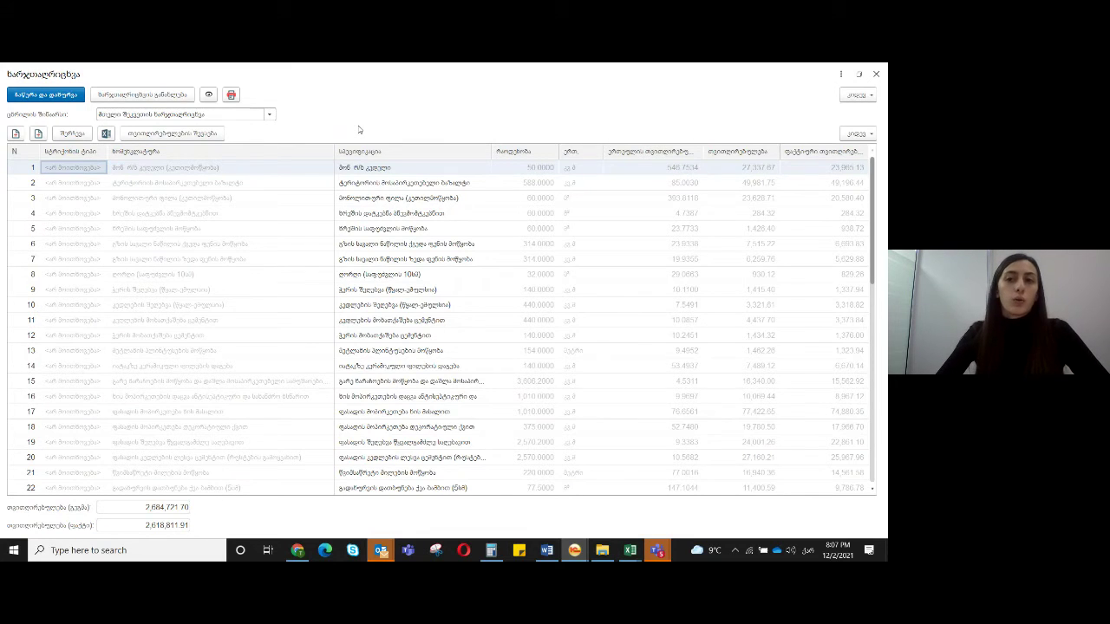
Hide and restore the estimate's cost columns, and view only the ტერიტორიის მოსაპირკეთებელი ბაზალტი work item before returning to the whole order's estimate
left_click(208, 96)
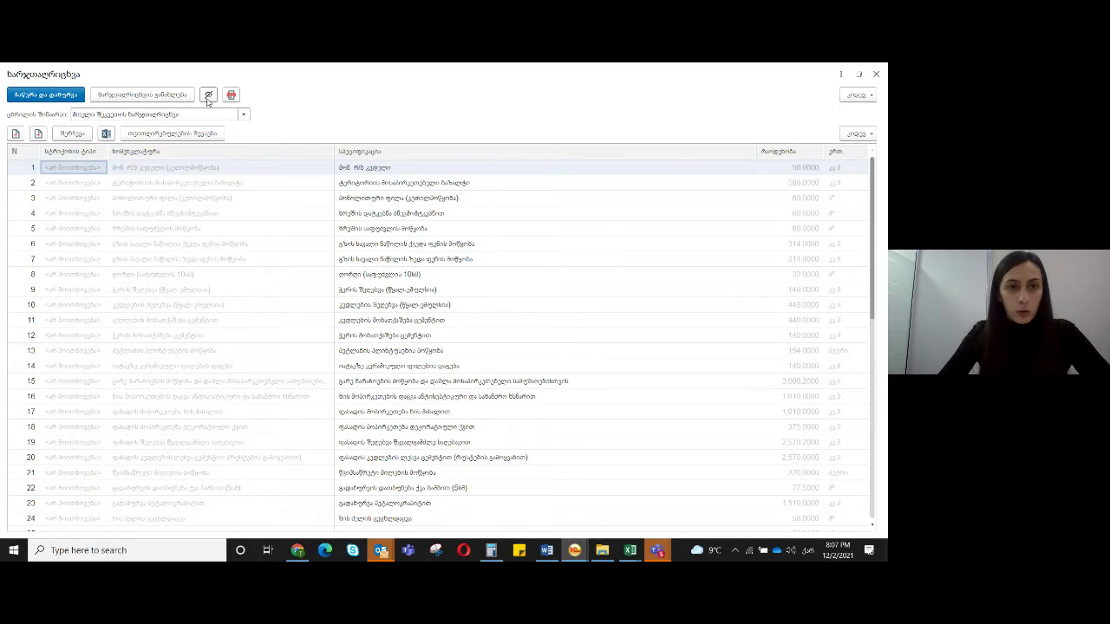
left_click(208, 96)
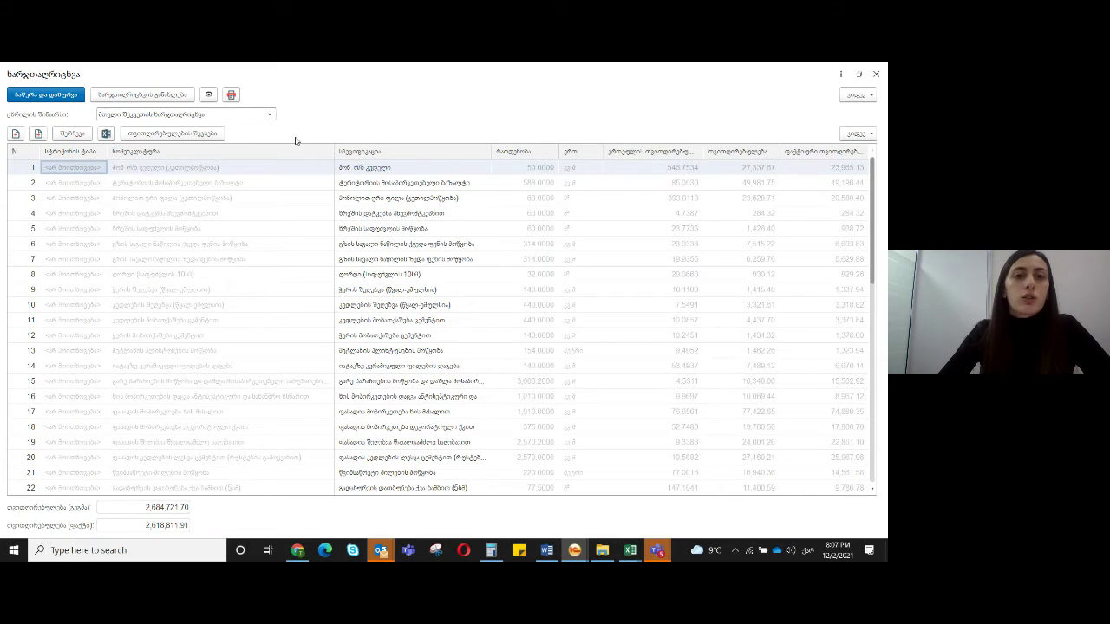
left_click(271, 116)
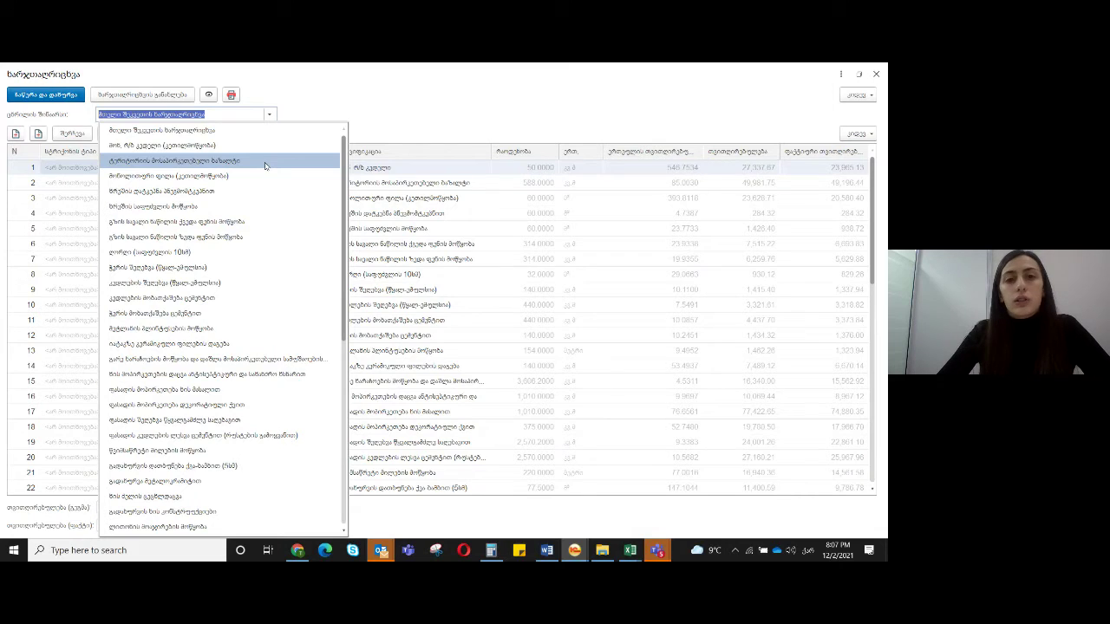
left_click(264, 166)
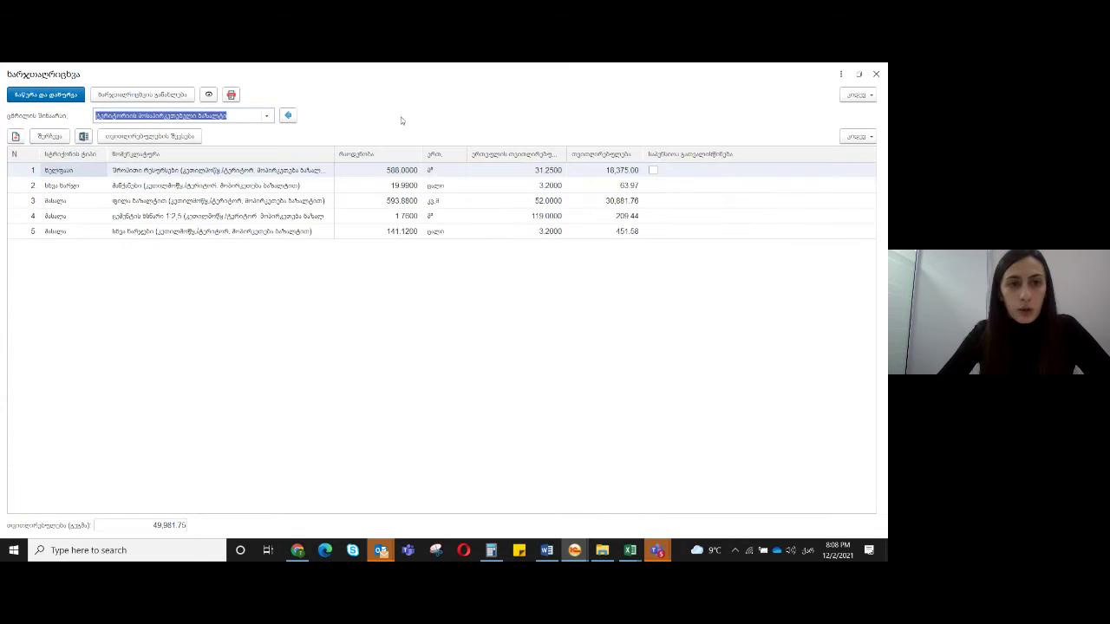
left_click(264, 116)
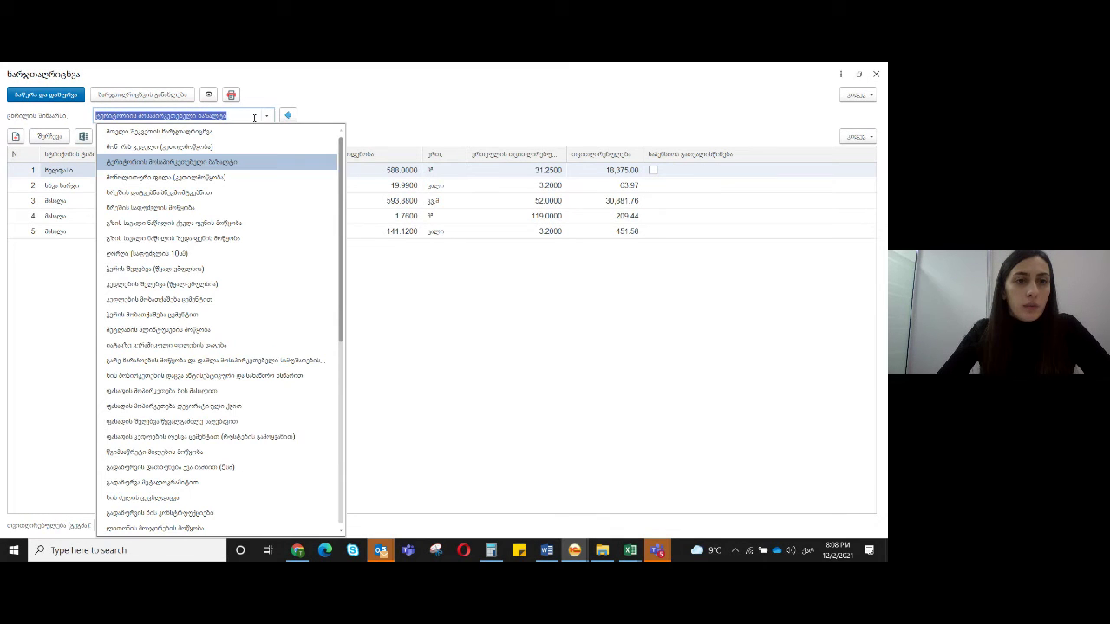
left_click(221, 131)
Review the estimate's last expense rows, show the chart of accounts for adding an expense without choosing one, and close the estimate
scroll(306, 316, "down", 2)
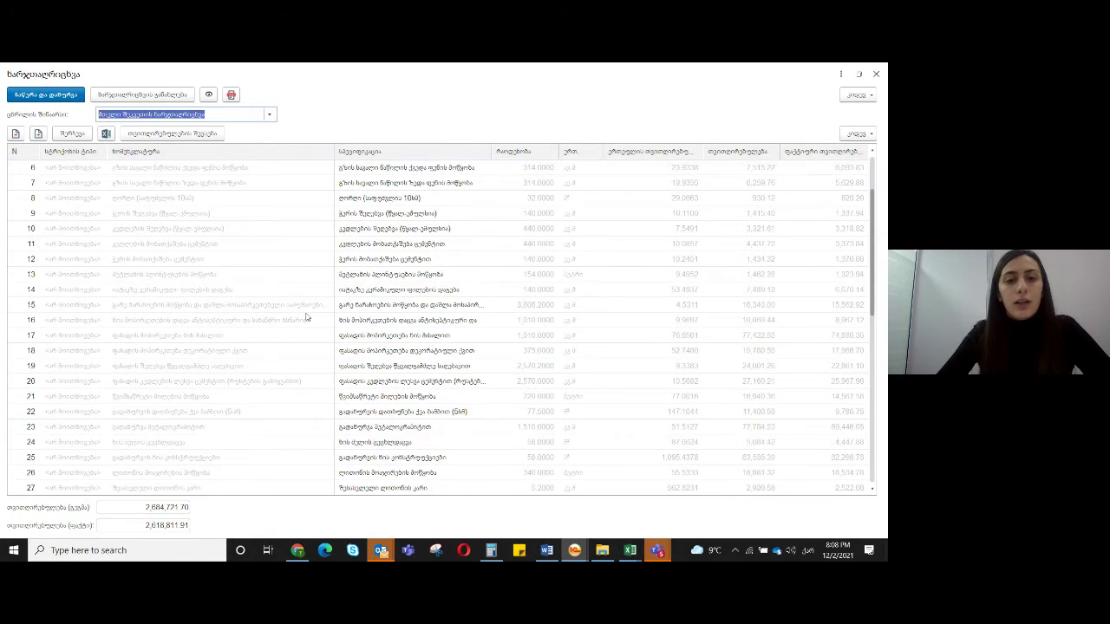
scroll(306, 318, "down", 9)
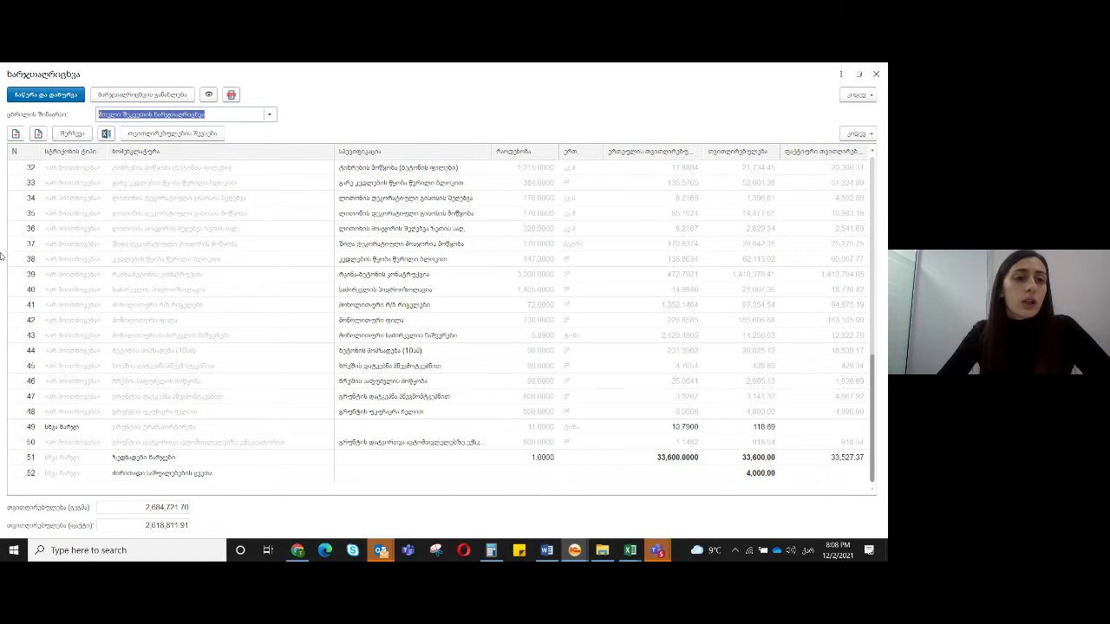
left_click(39, 133)
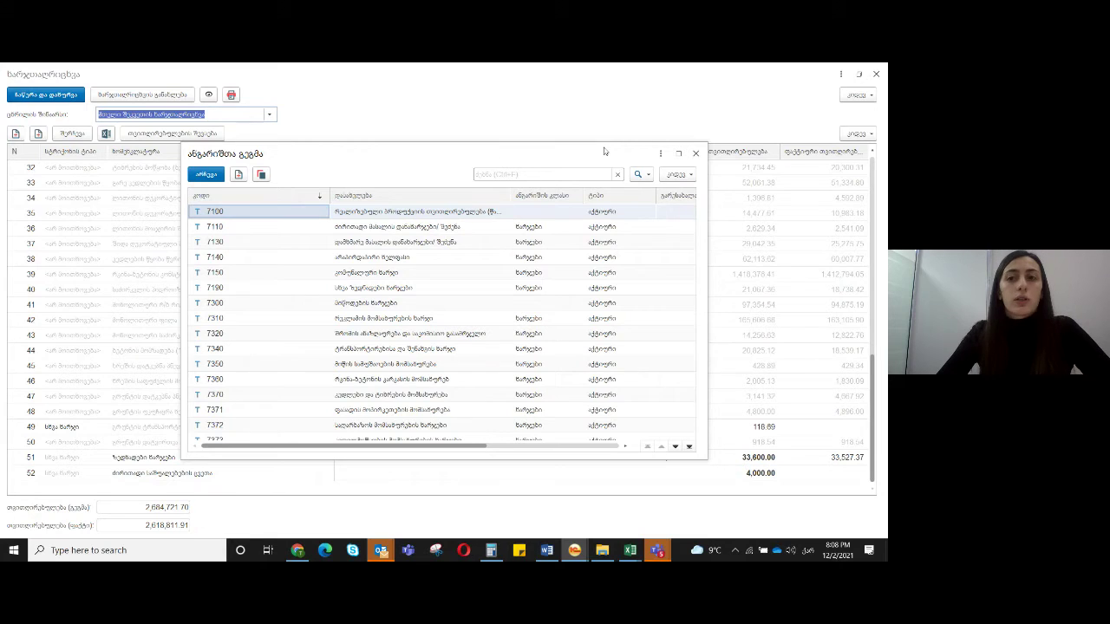
left_click(696, 154)
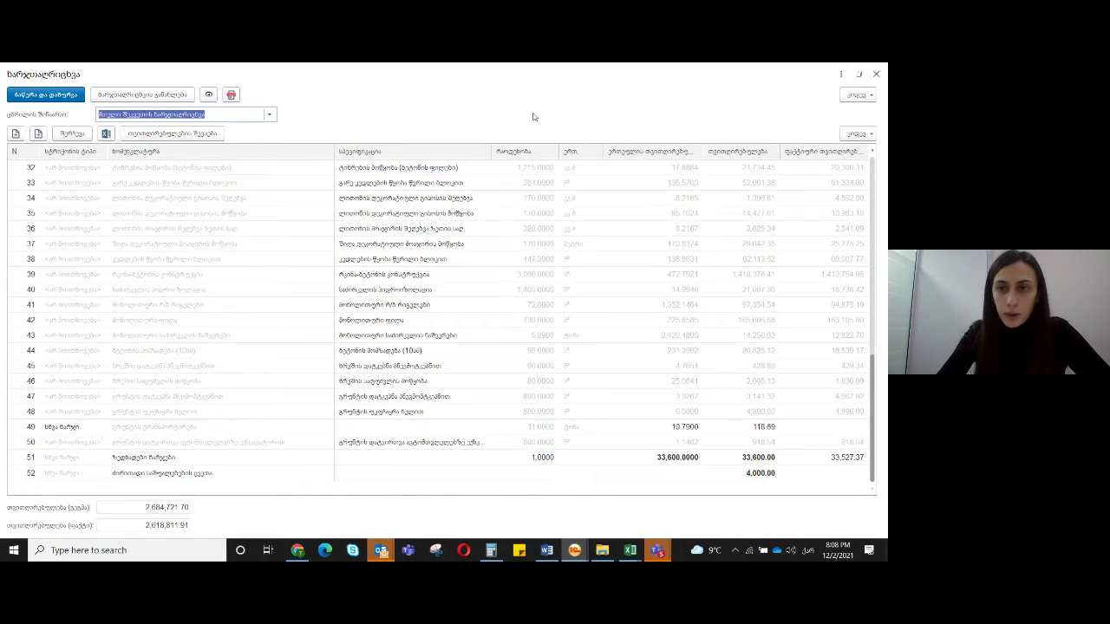
left_click(876, 77)
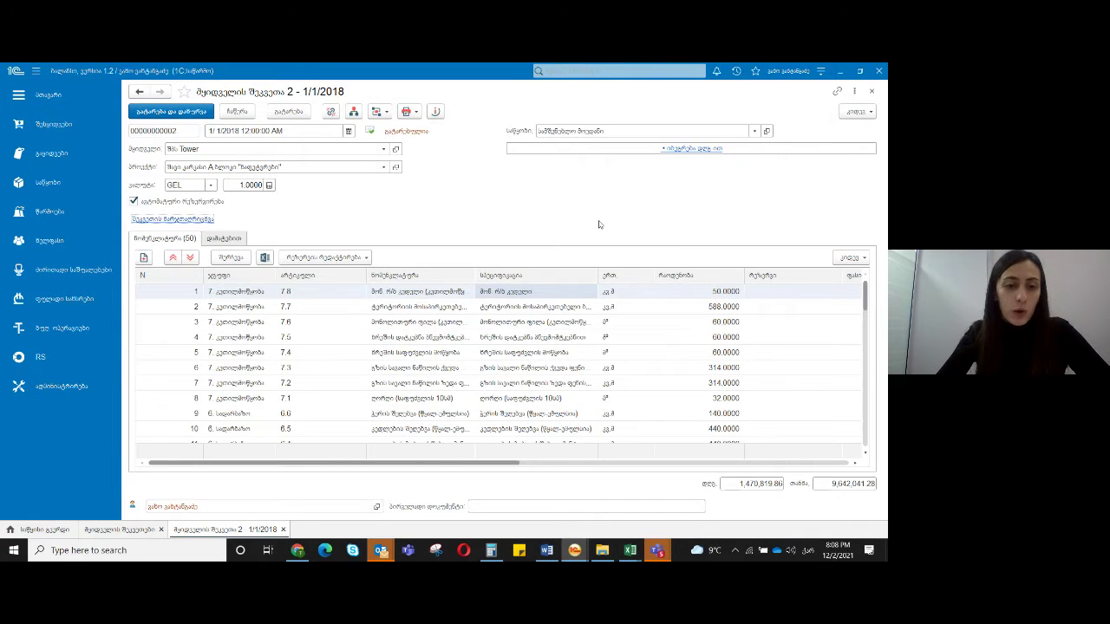
Open the project cost estimate report (პროექტის ხარჯთაღრიცხვა) from production and generate it for project შავი კარკასი A ბლოკი "ნაფეტვრები"
left_click(51, 215)
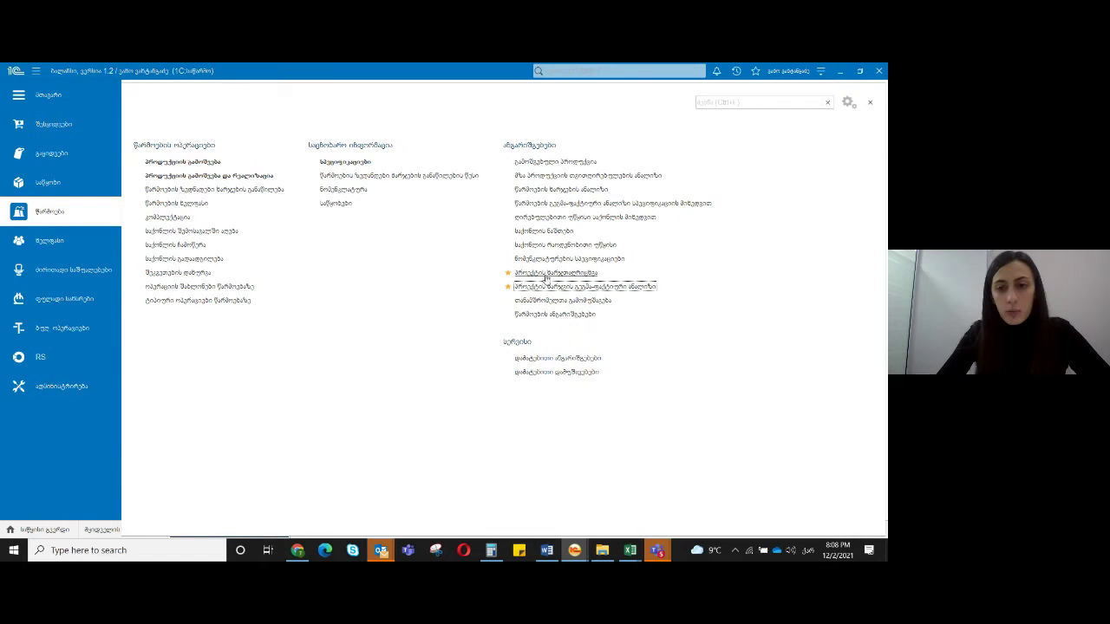
left_click(548, 274)
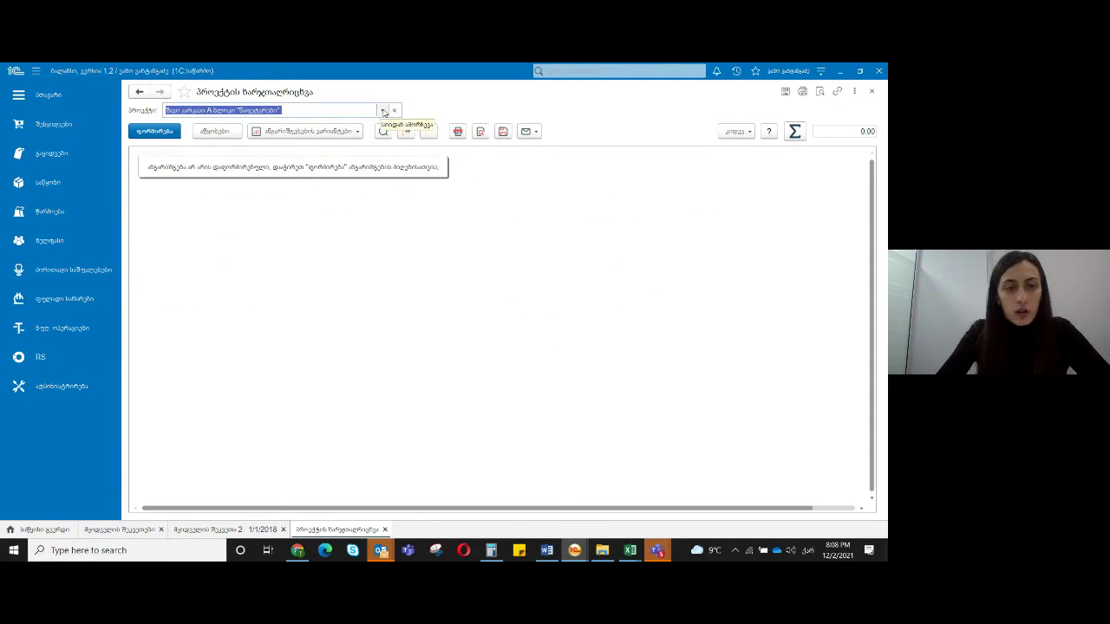
left_click(156, 131)
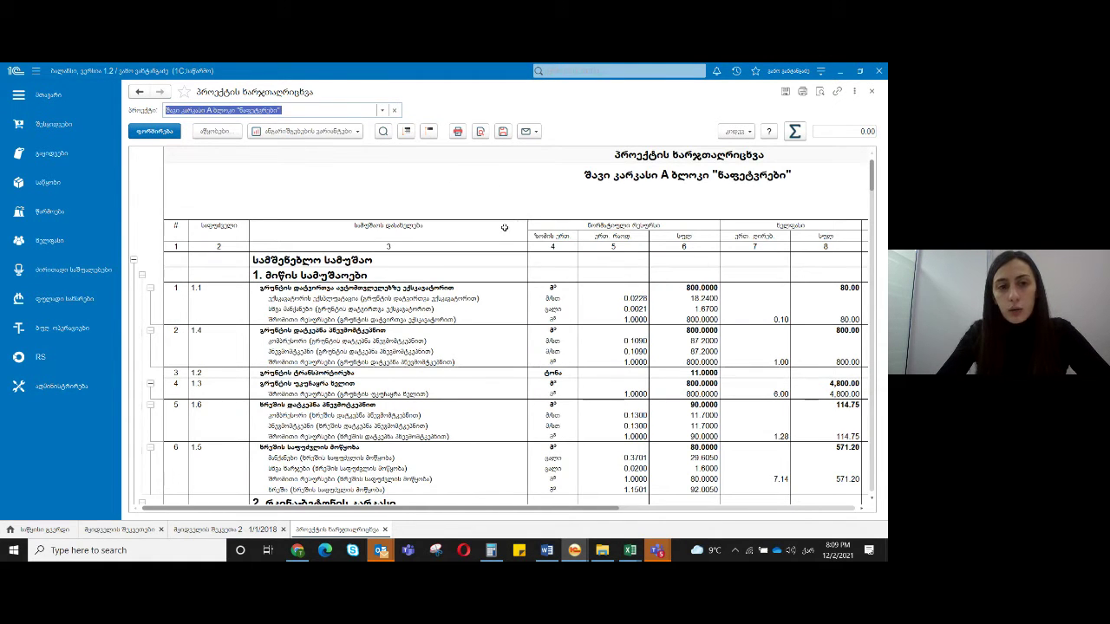
Examine the report's project title, a labour resource row under the first work item, and the construction works total in column 13
left_click(456, 169)
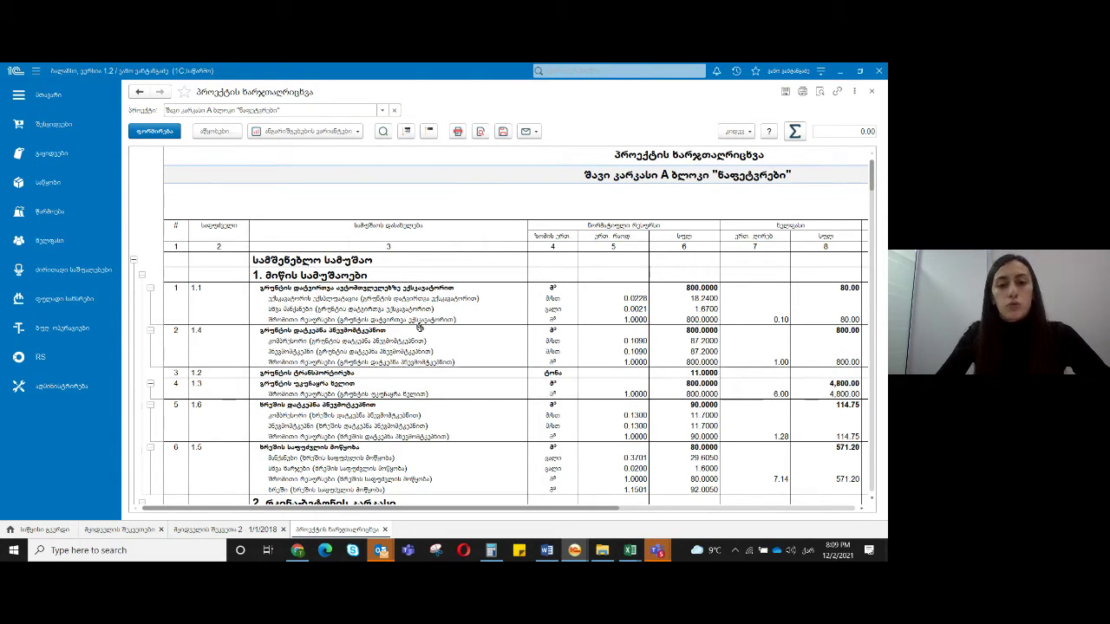
left_click(393, 317)
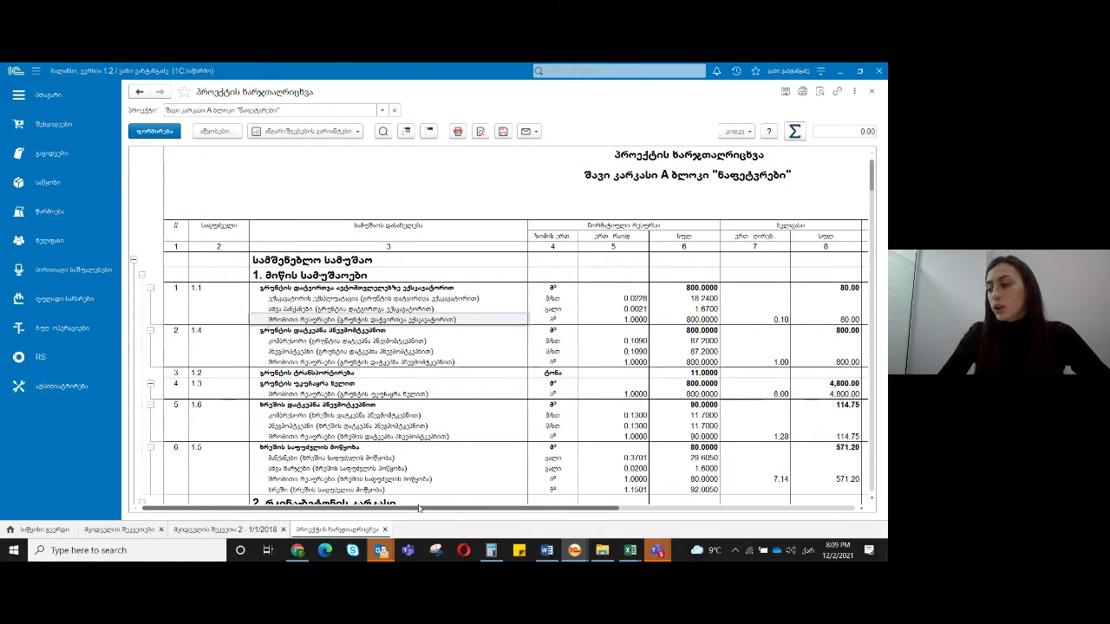
left_click_drag(419, 509, 679, 498)
left_click(834, 260)
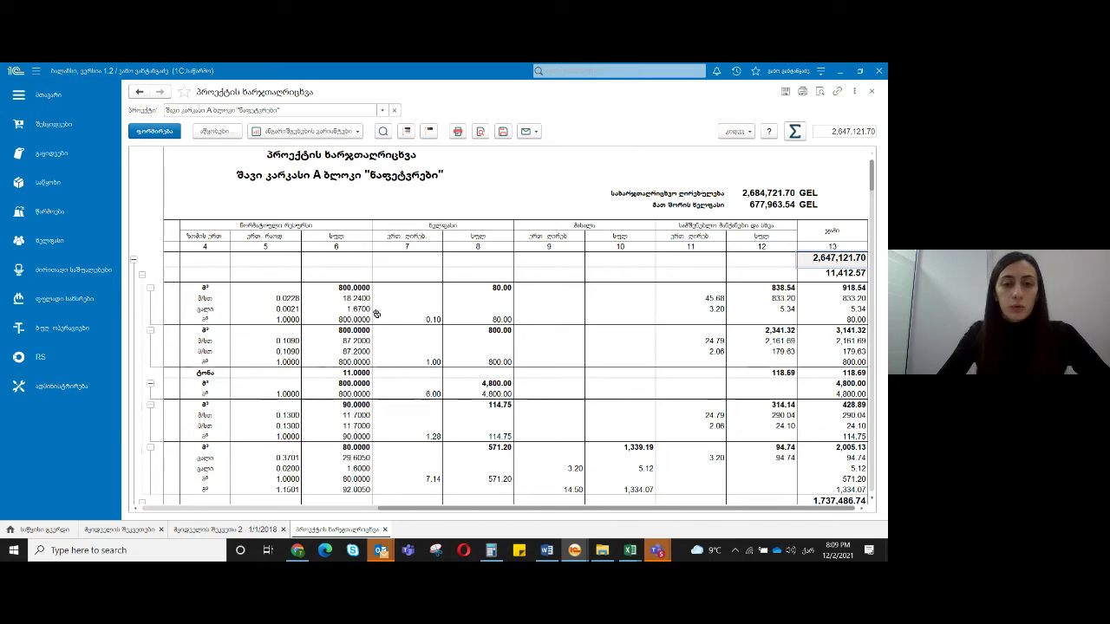
scroll(376, 313, "left", 10)
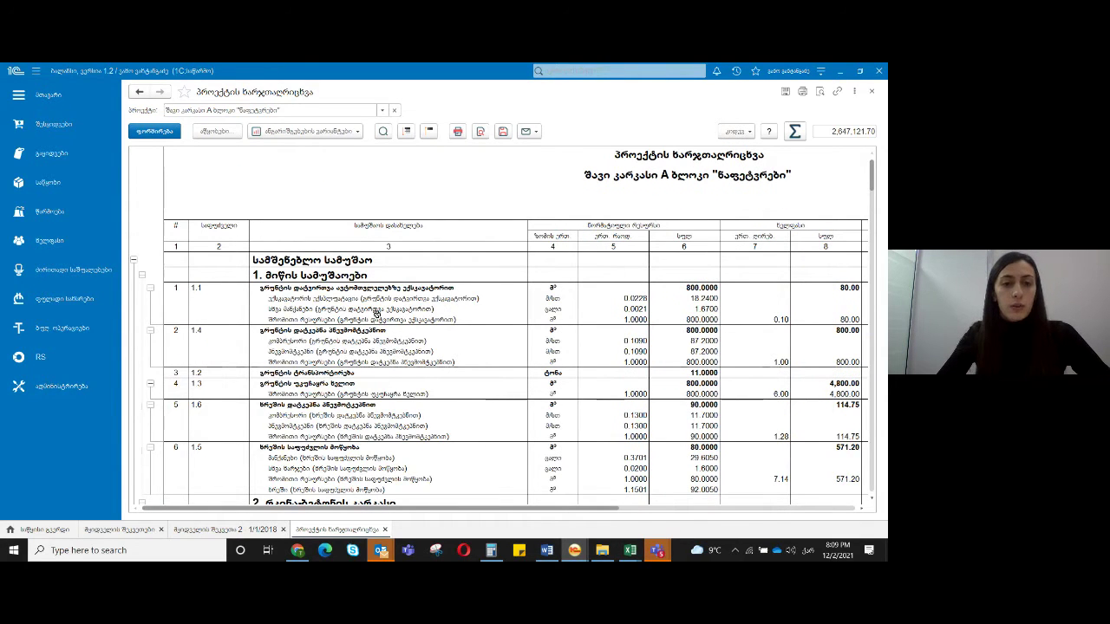
Read through the report's work sections and resources down to the expenses block (ხარჯები) at its end
scroll(375, 313, "down", 2)
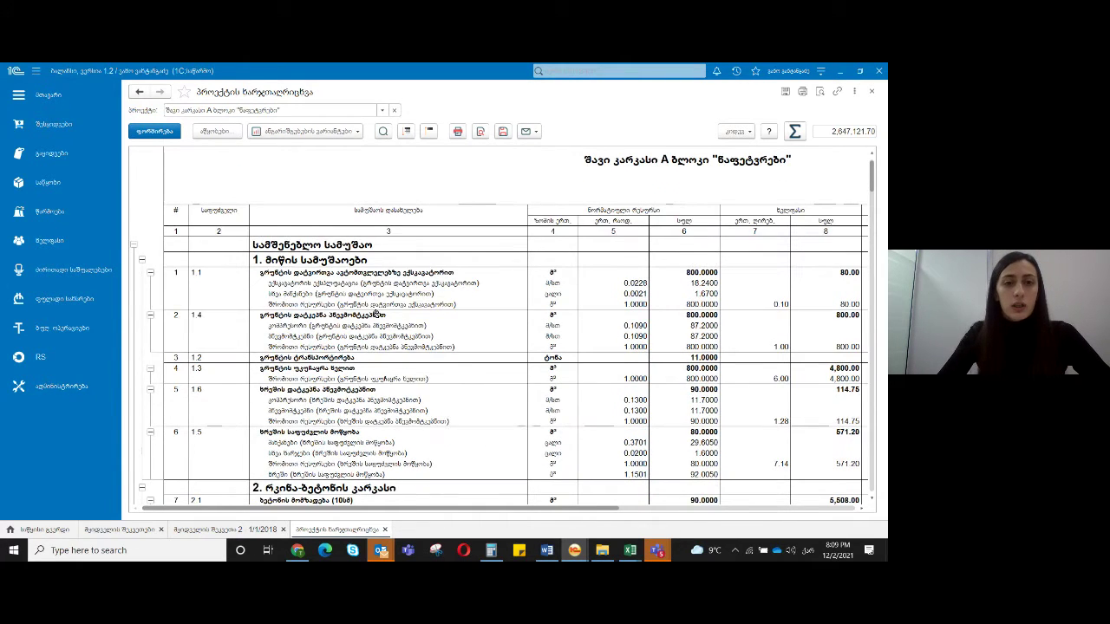
scroll(376, 313, "down", 10)
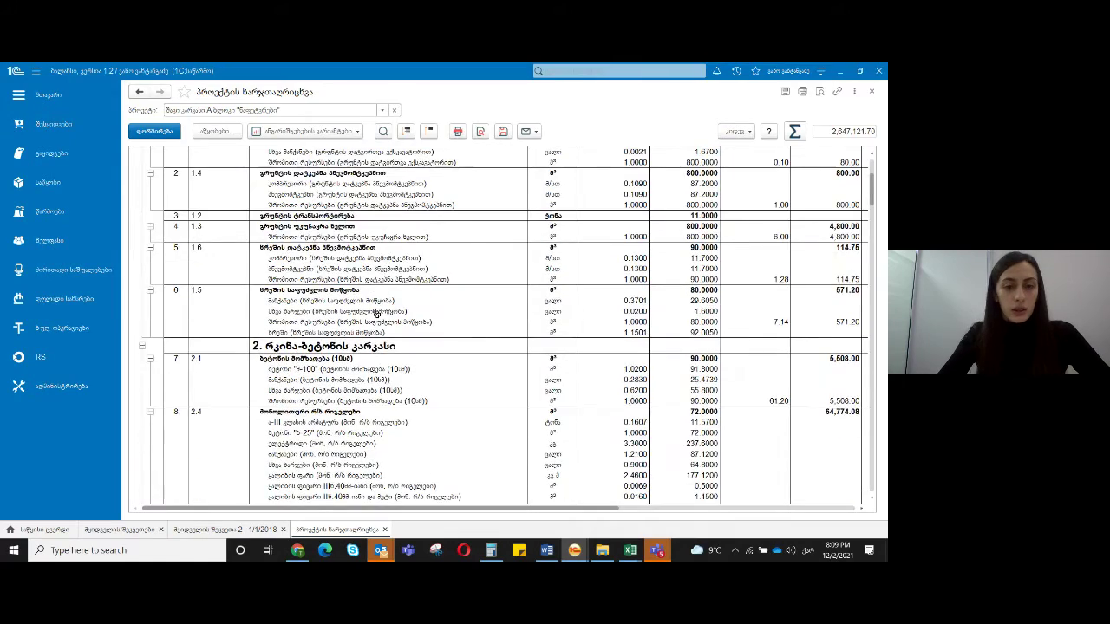
scroll(375, 315, "down", 20)
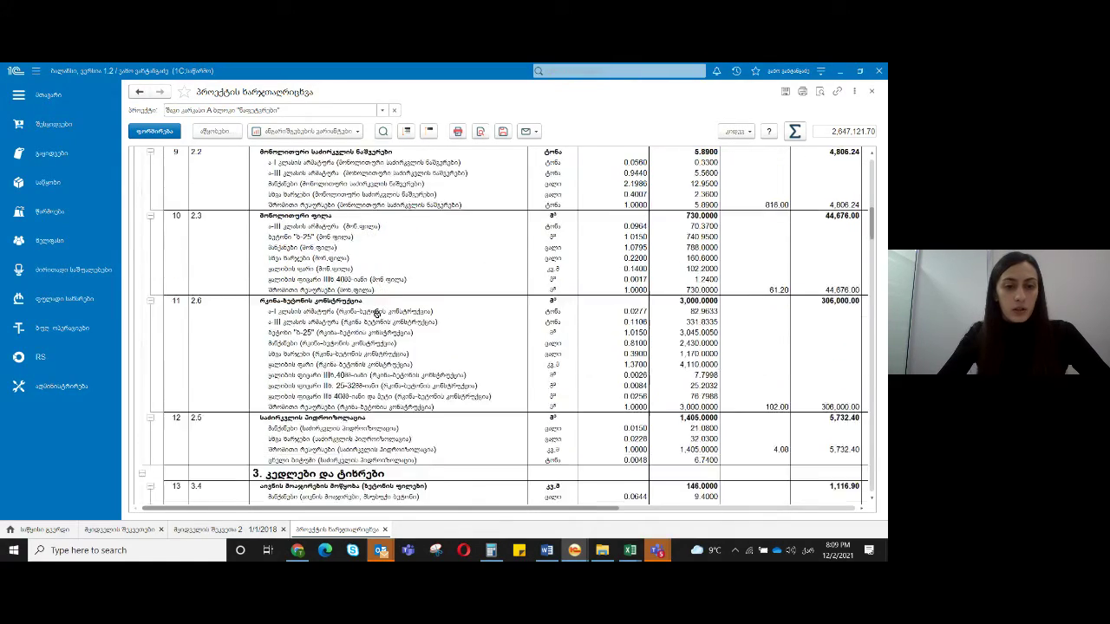
scroll(376, 313, "down", 20)
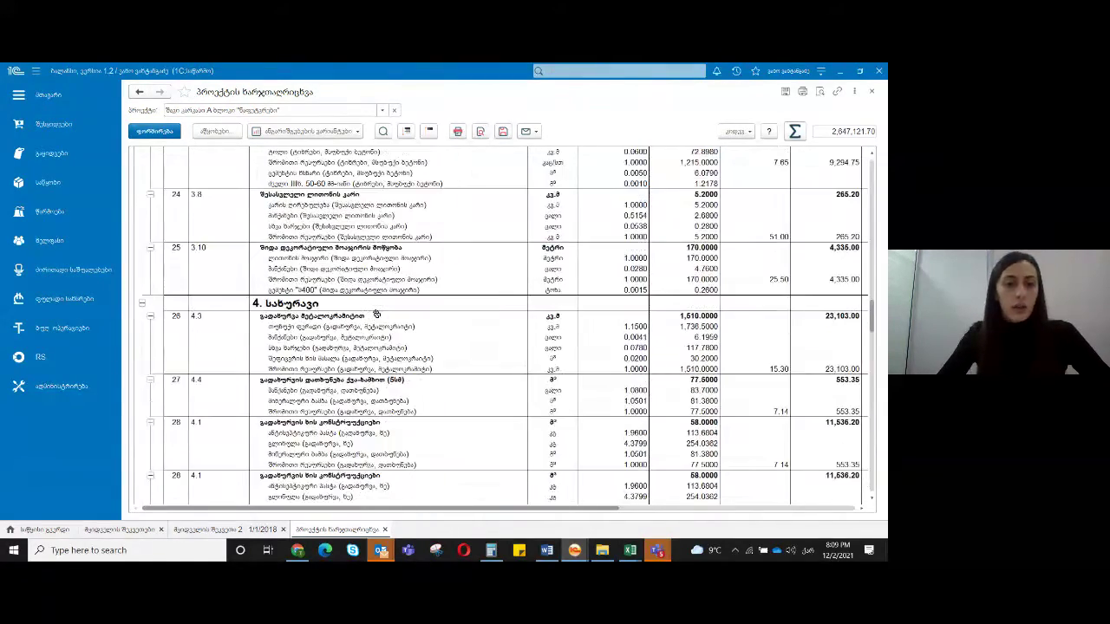
scroll(376, 313, "down", 20)
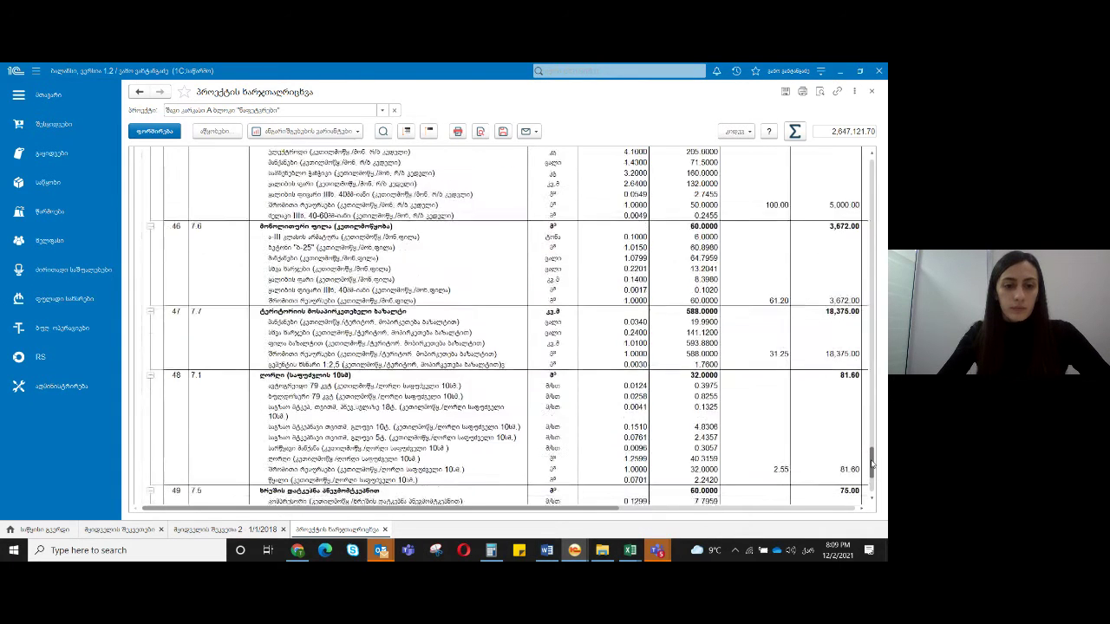
scroll(873, 480, "down", 2)
left_click(545, 461)
key("Down")
key("Down")
key("Down")
key("Down")
key("Down")
key("Down")
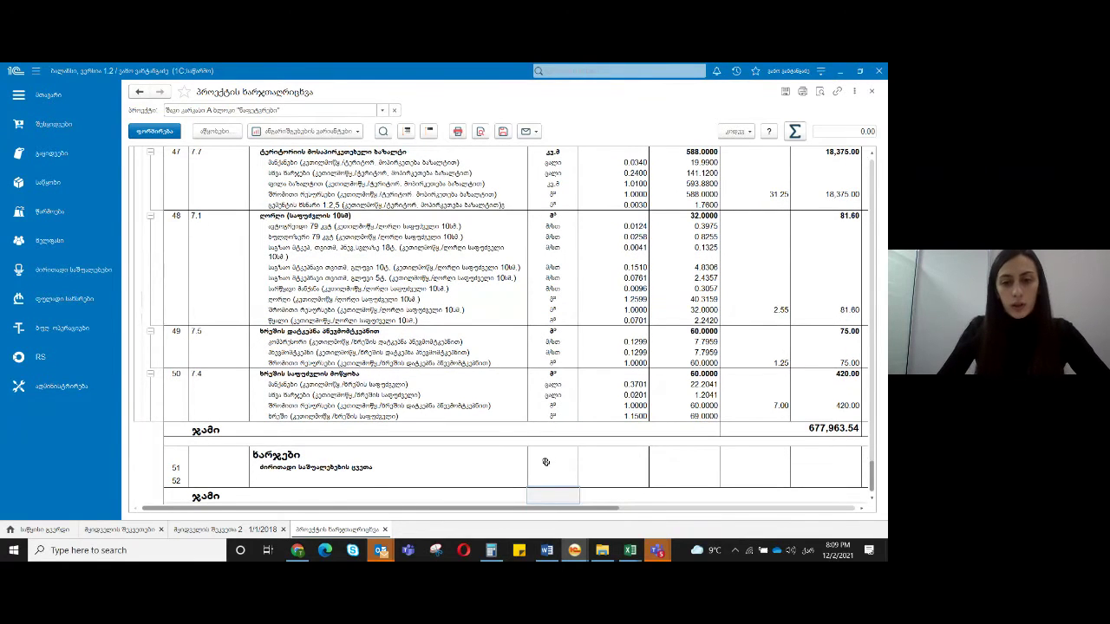
key("Right")
key("Right")
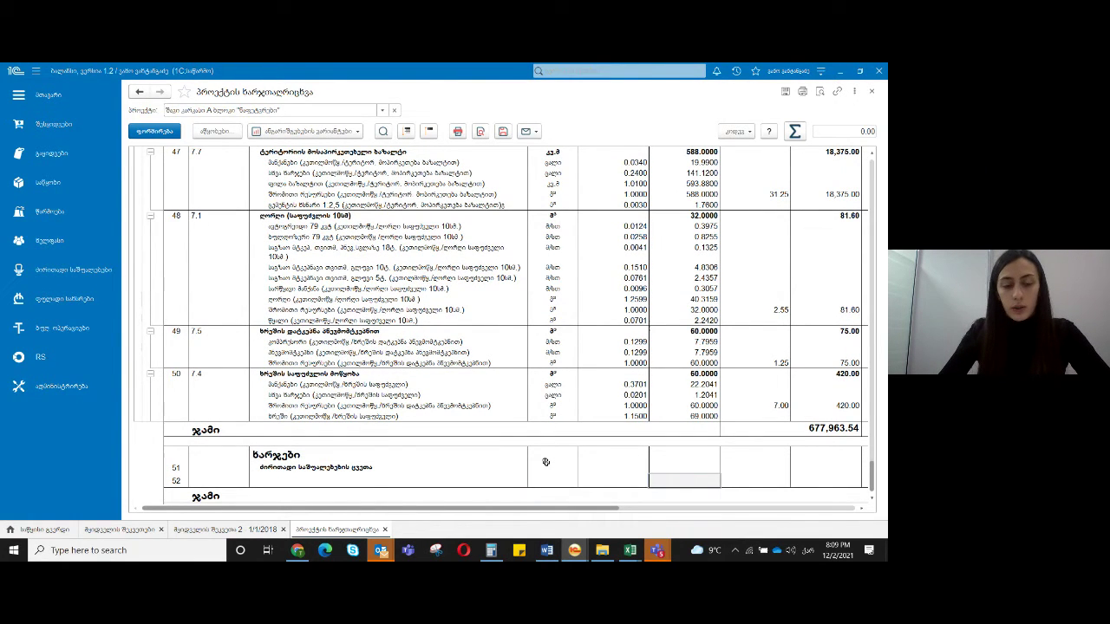
key("Left")
key("Left")
key("Left")
key("Left")
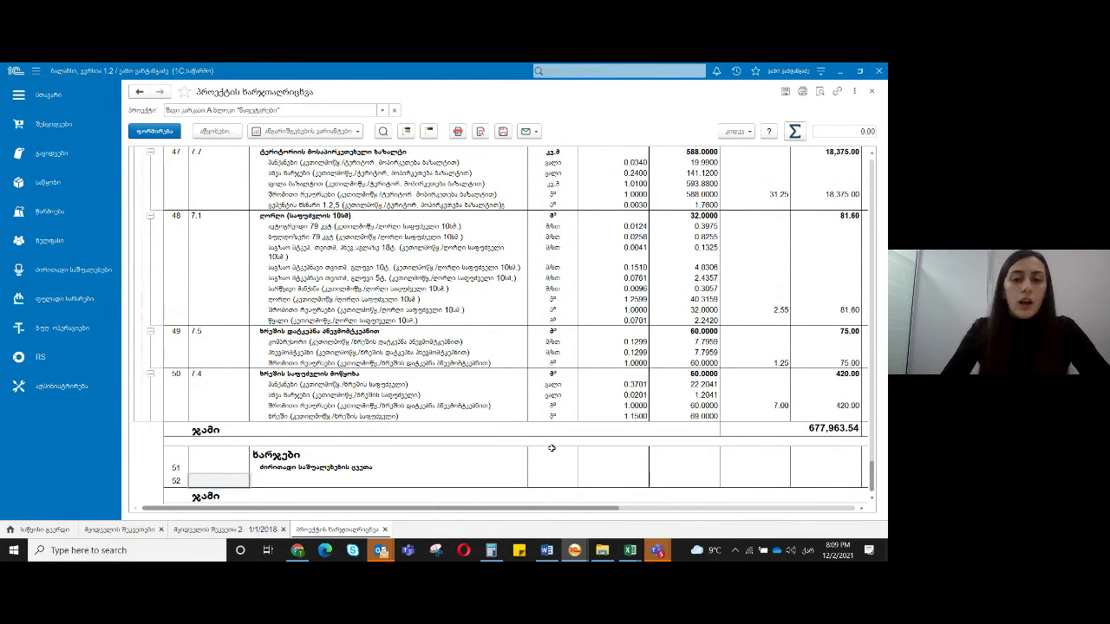
scroll(565, 285, "up", 4)
scroll(565, 285, "up", 20)
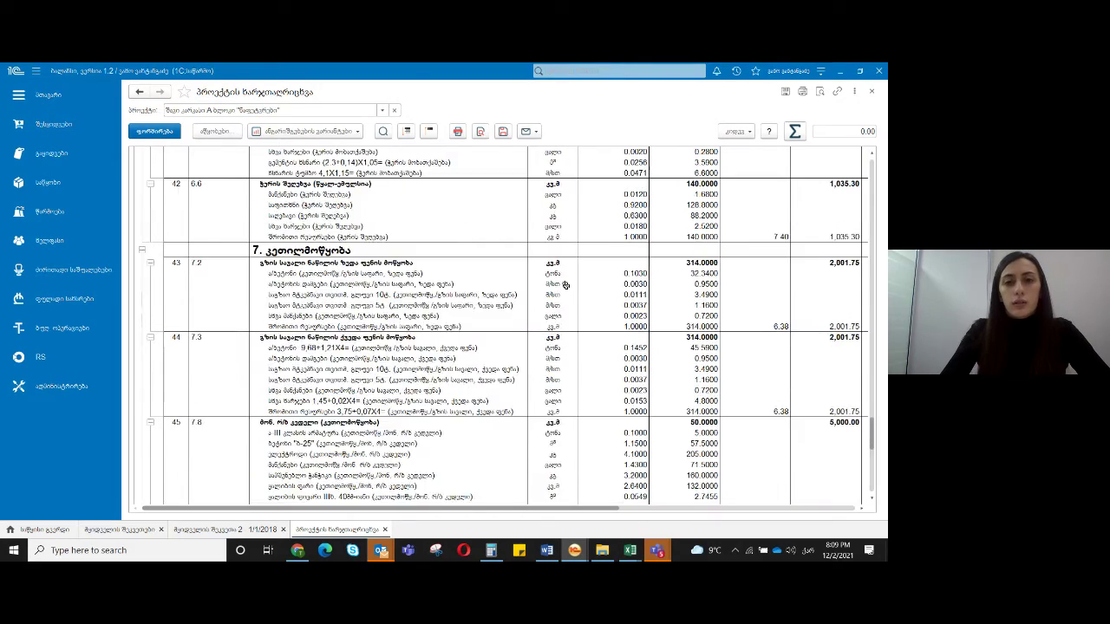
scroll(565, 286, "up", 20)
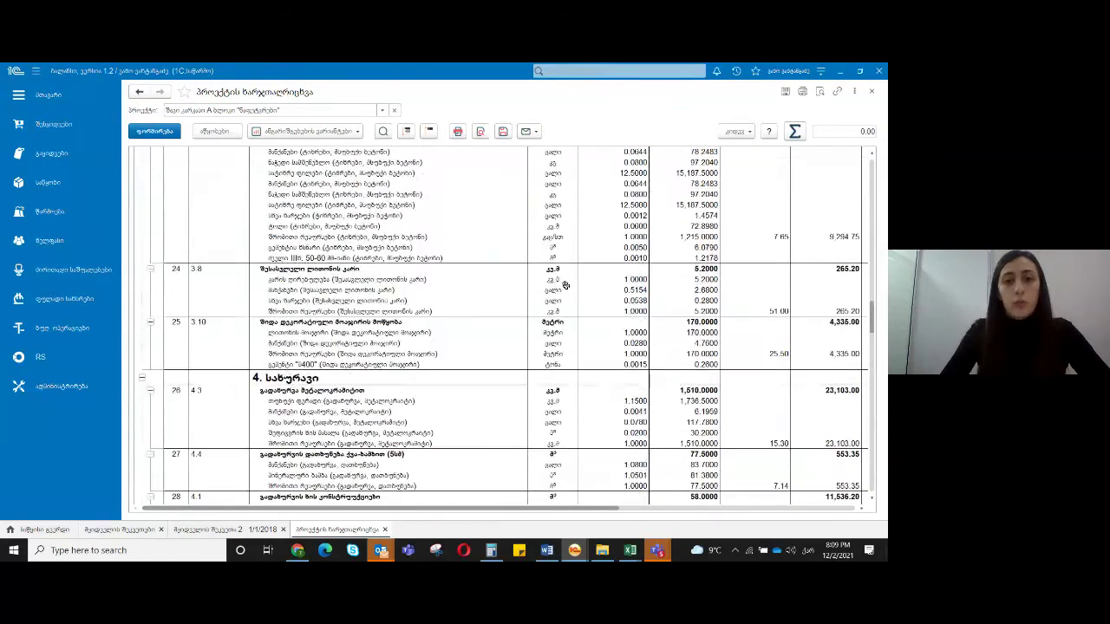
Close the project estimate report, the customer order and the customer orders list
left_click(871, 91)
left_click(872, 91)
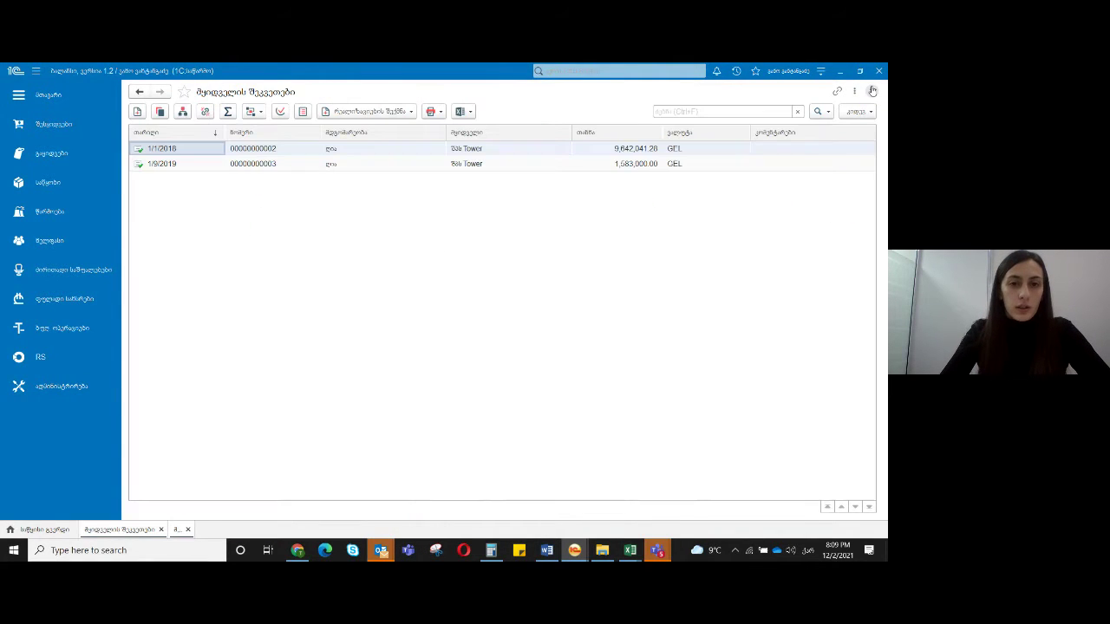
left_click(872, 91)
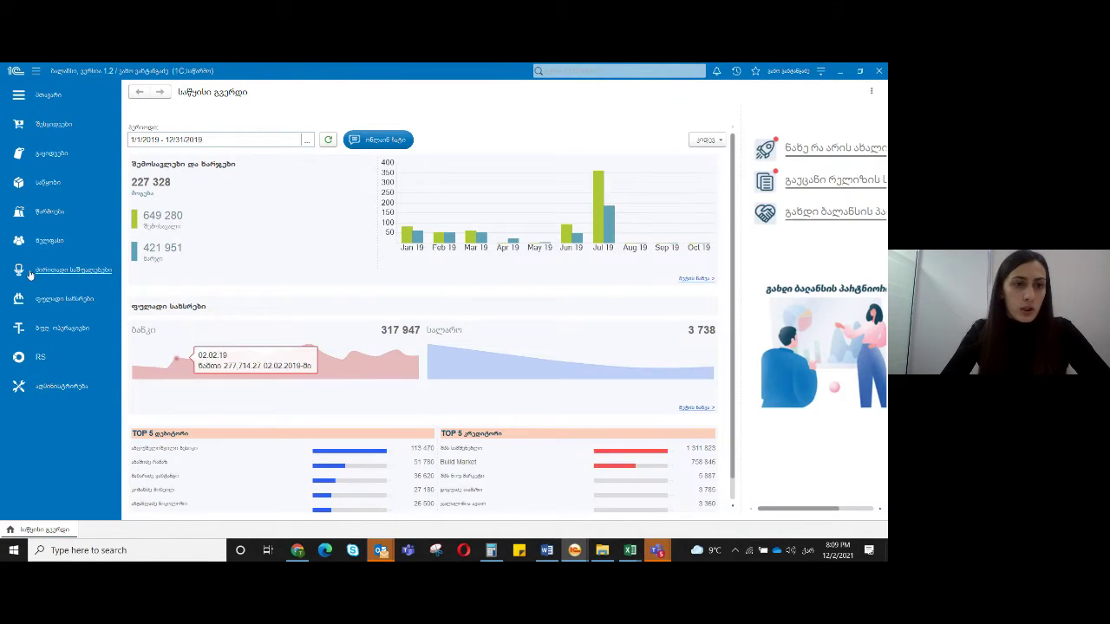
Open the production output list (პროდუქციის გამოშვება) from production and open the document dated 12/10/2018
left_click(44, 212)
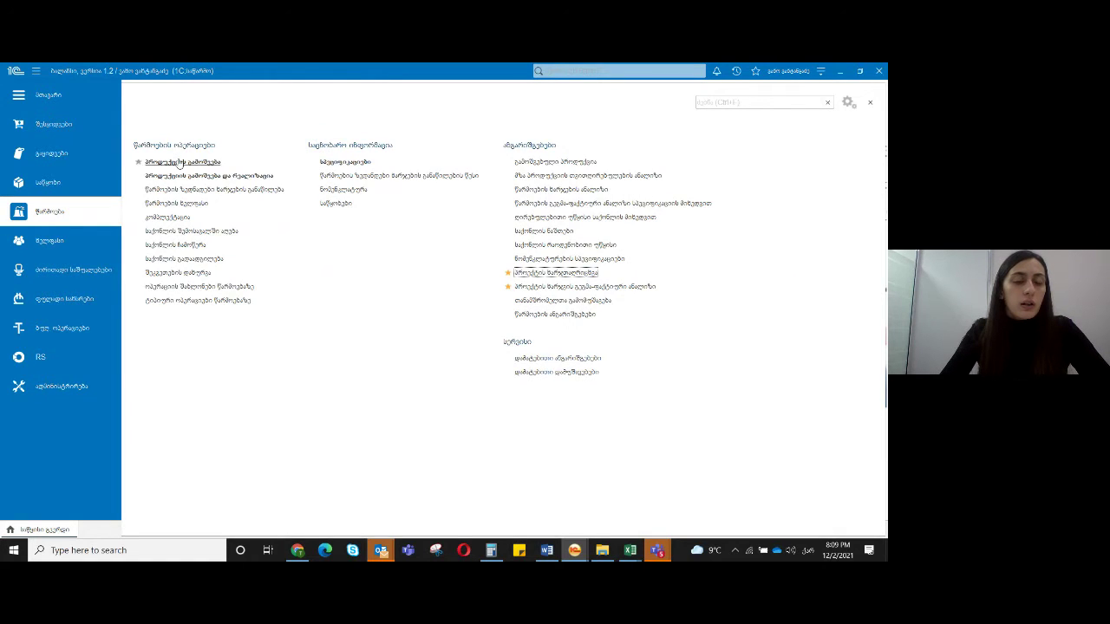
left_click(178, 162)
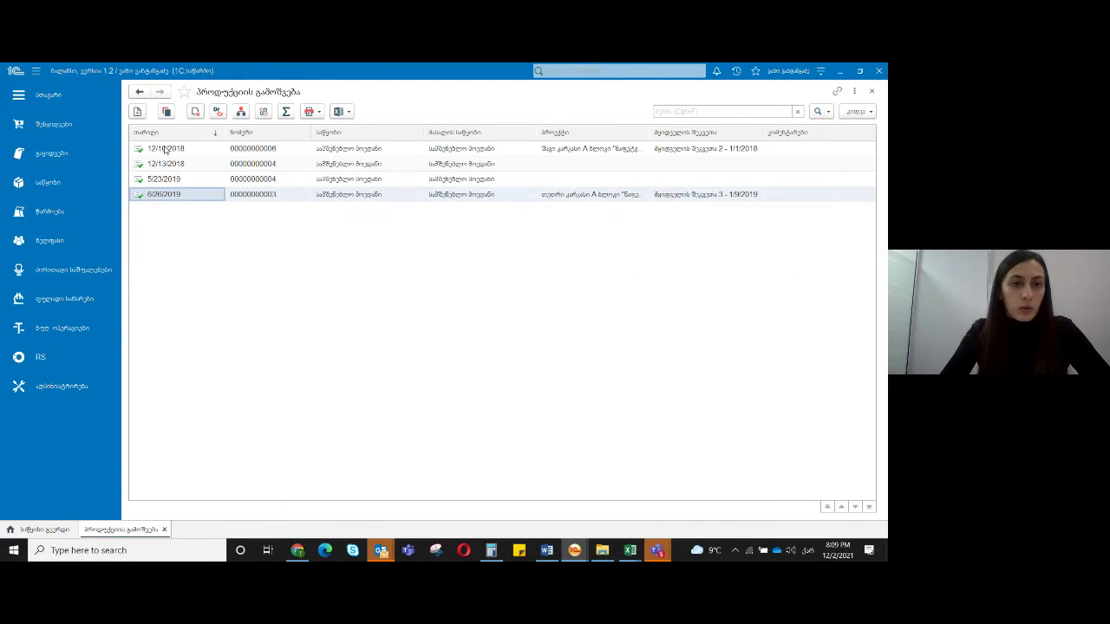
double_click(165, 149)
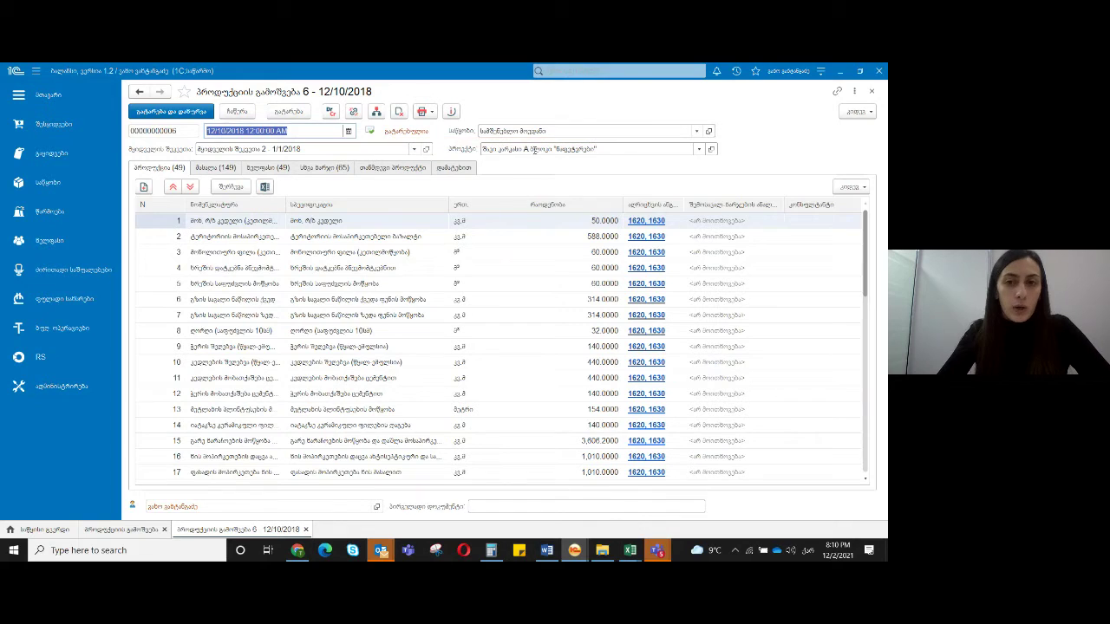
Review the output document's products, its materials (მასალა) and its wages (ხელფასი)
left_click(559, 167)
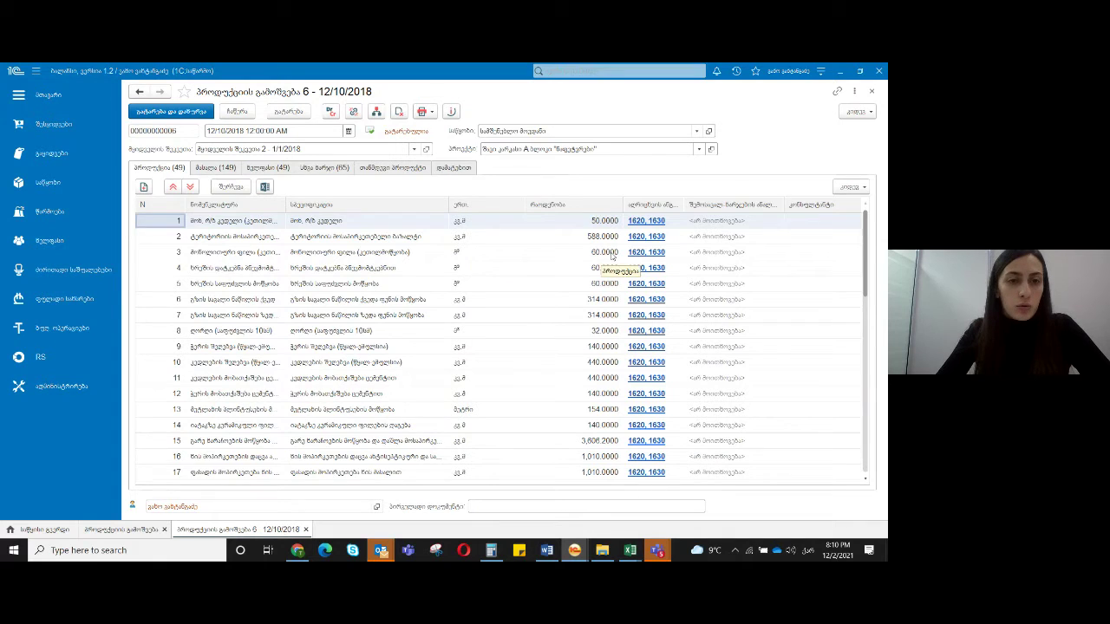
left_click(224, 167)
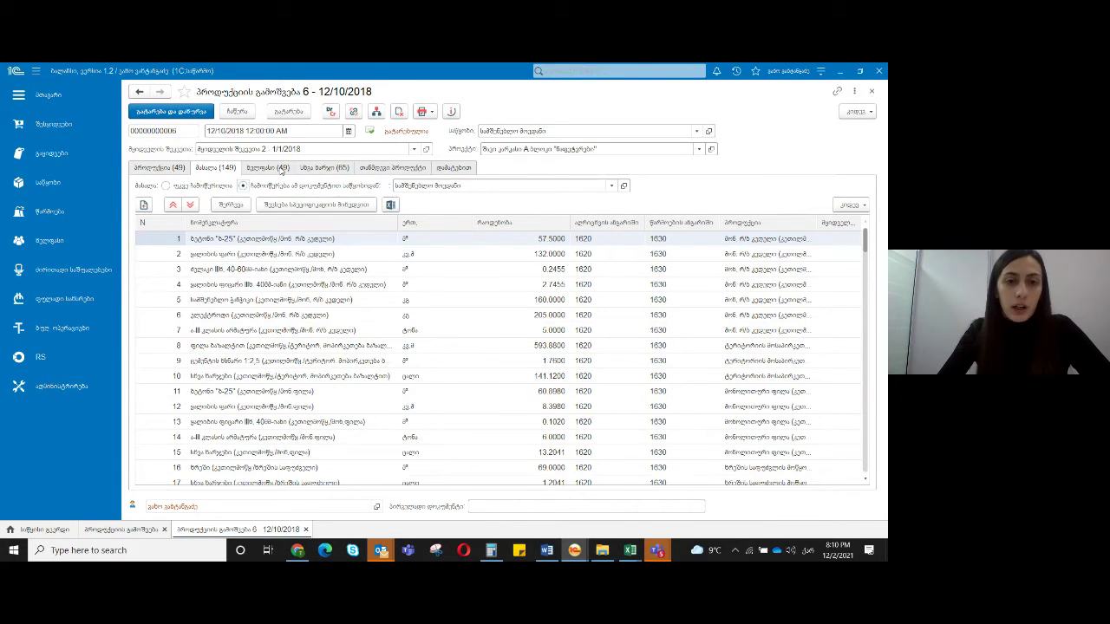
left_click(281, 168)
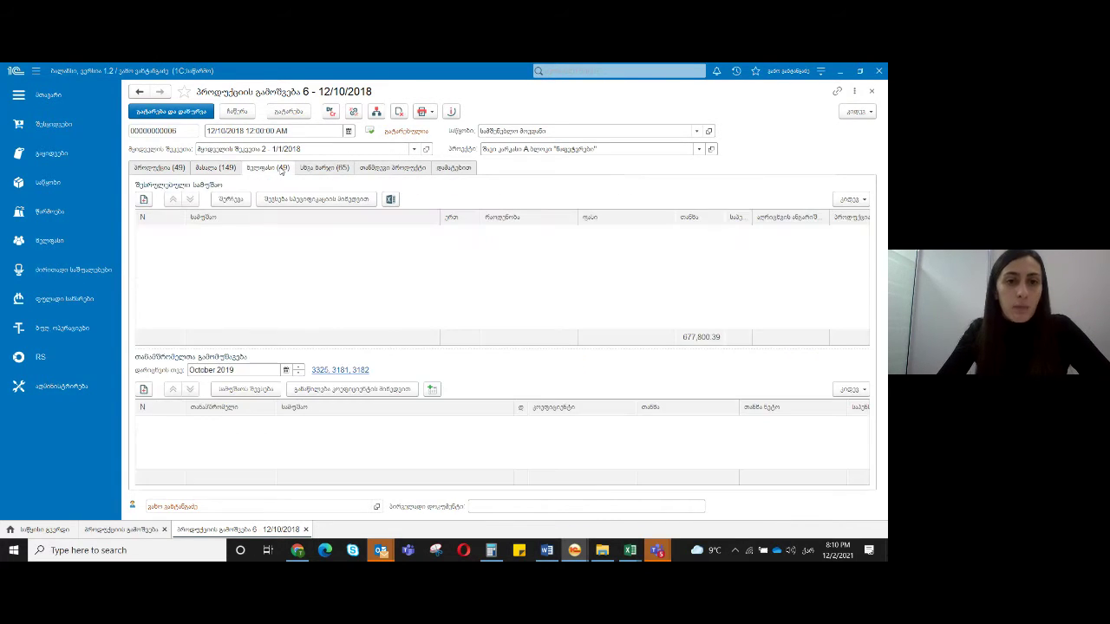
Review the output document's other expenses (სხვა ხარჯი), and close both the document and the production output list
left_click(334, 168)
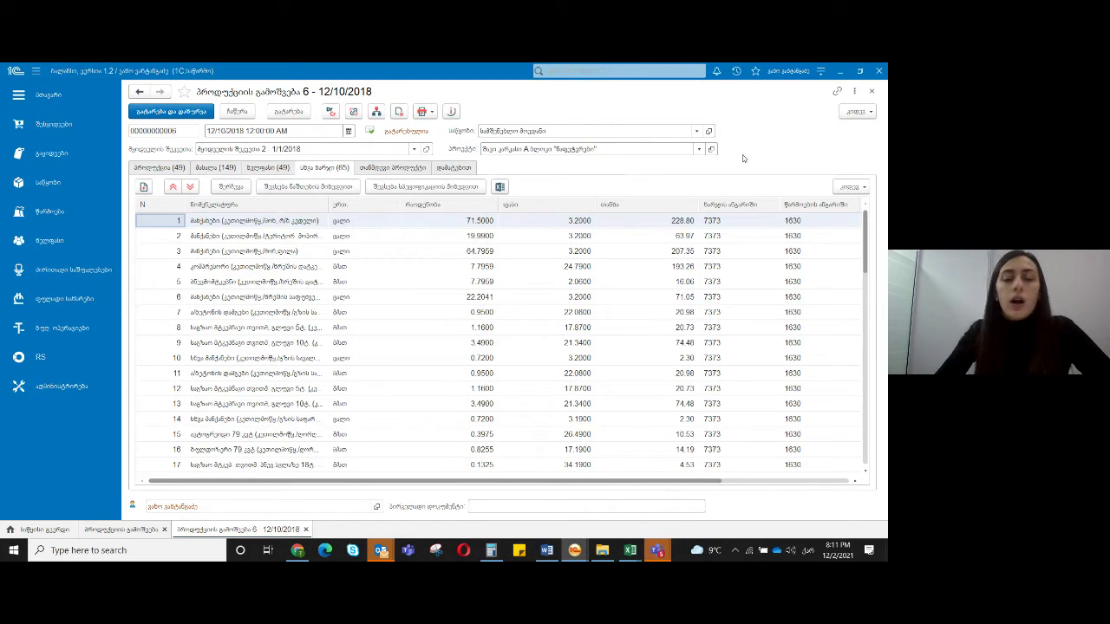
left_click(870, 92)
left_click(870, 92)
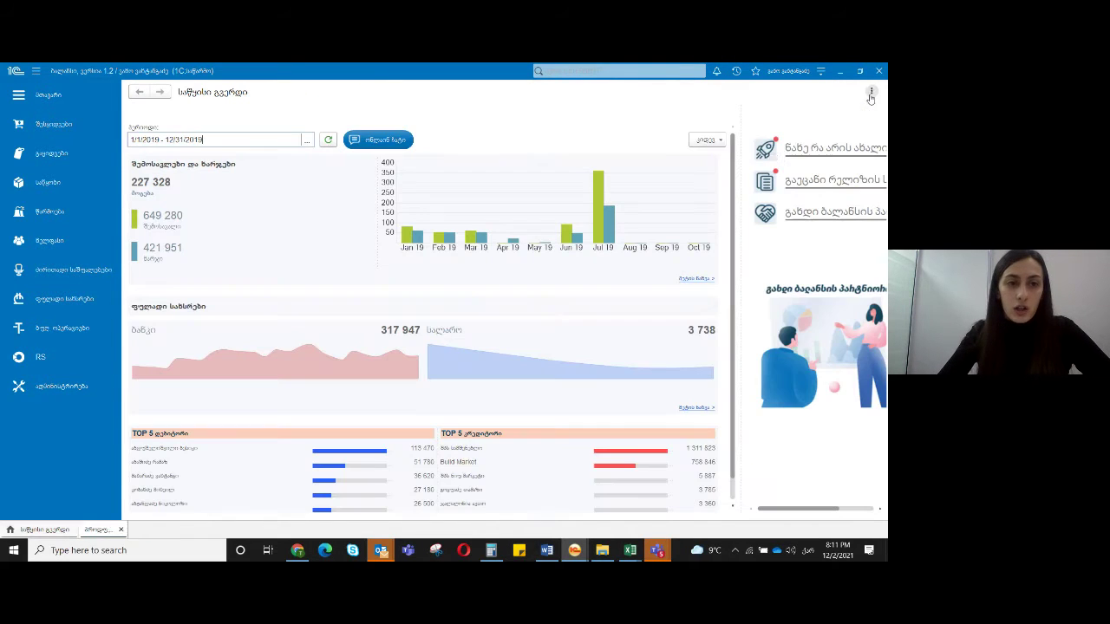
Open the production overhead distribution list (წარმოების ზედნადები ხარჯების განაწილება), view the document dated 12/31/2018 and close it
left_click(79, 212)
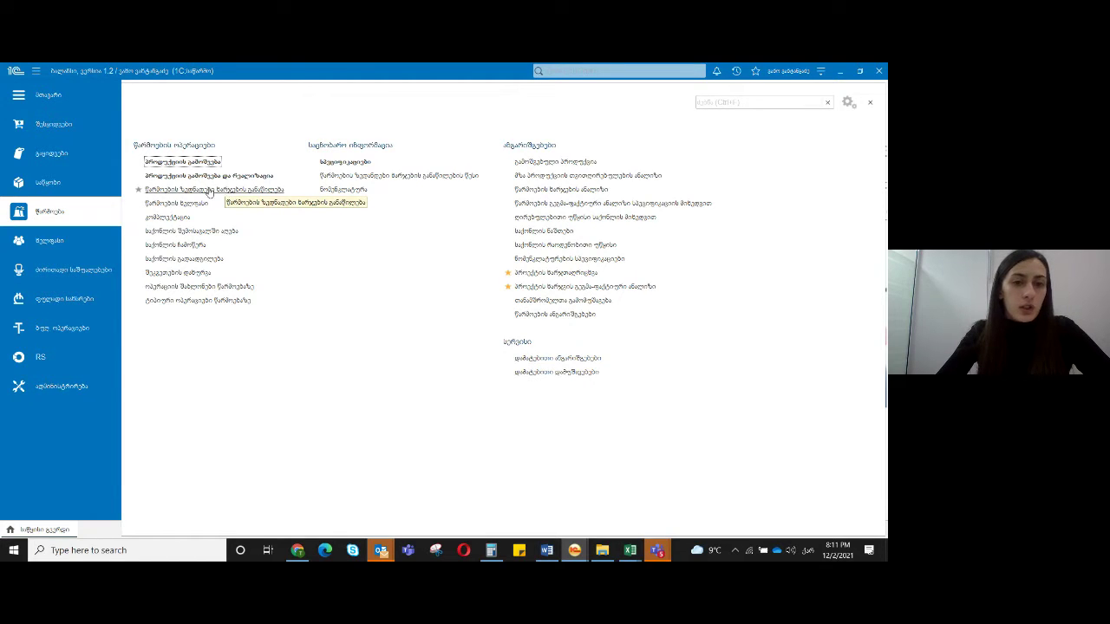
left_click(209, 191)
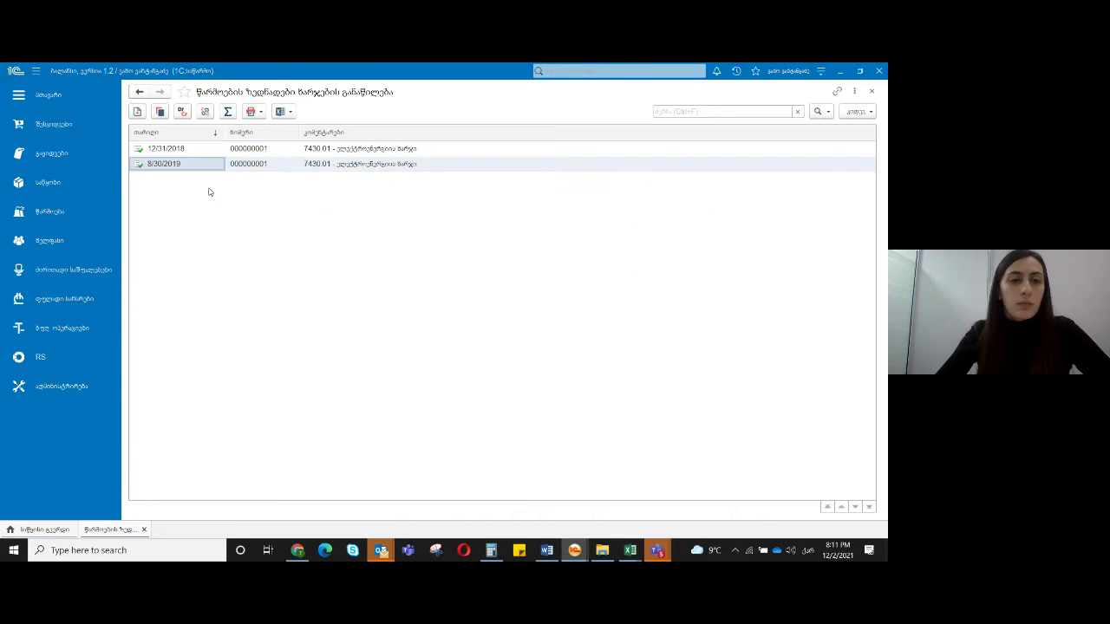
left_click(173, 148)
double_click(173, 148)
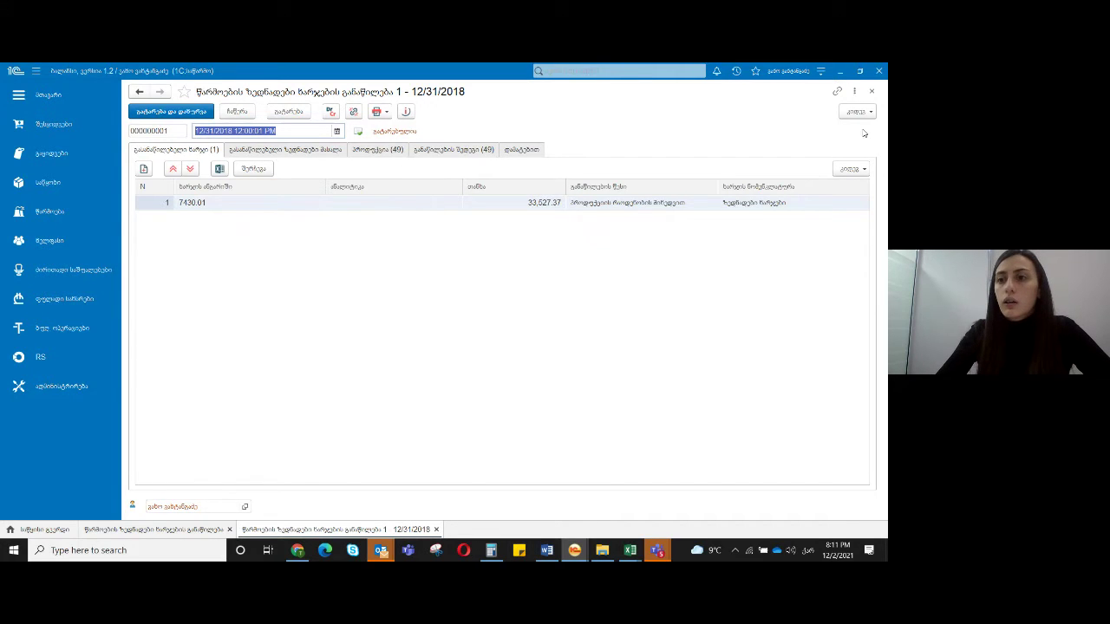
left_click(872, 92)
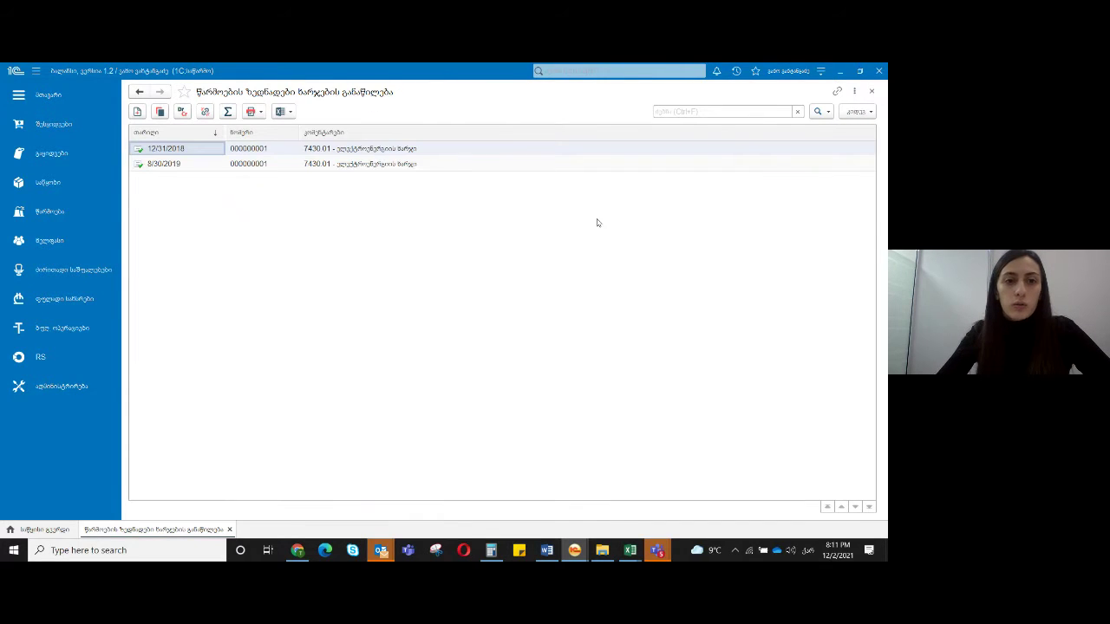
Open the overhead distribution document dated 8/30/2019 and view the options for a new distribution rule without saving one
double_click(153, 164)
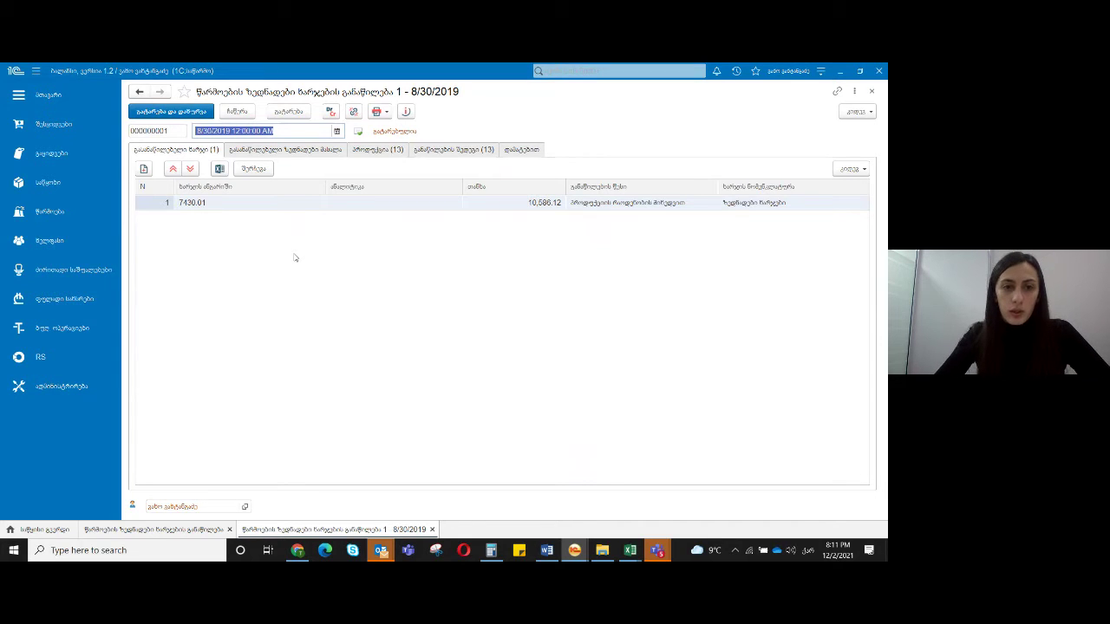
left_click(211, 205)
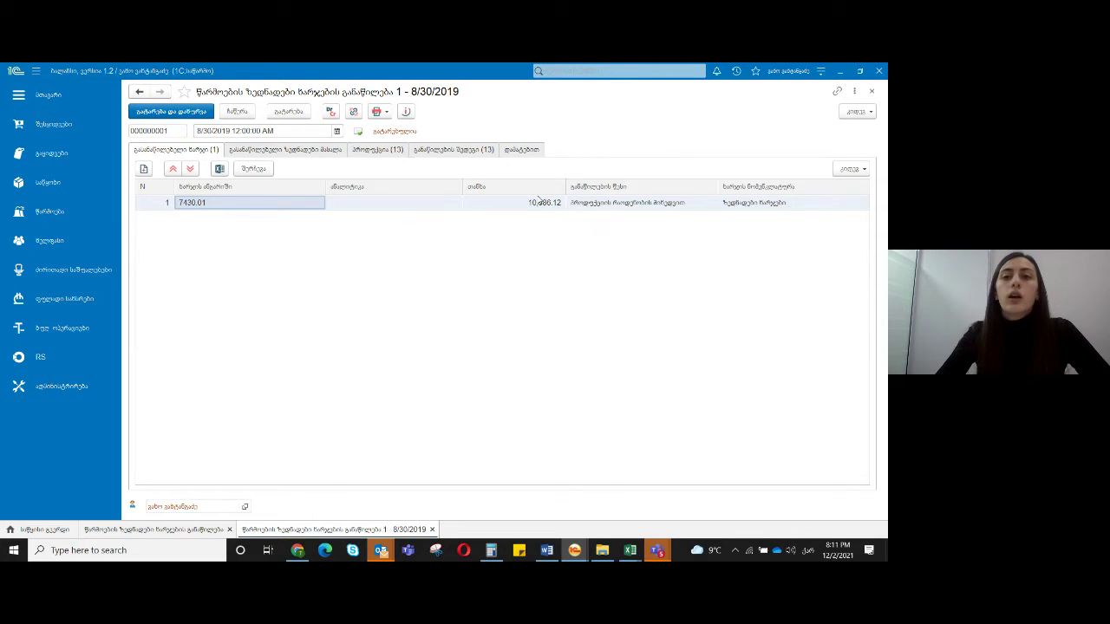
double_click(627, 204)
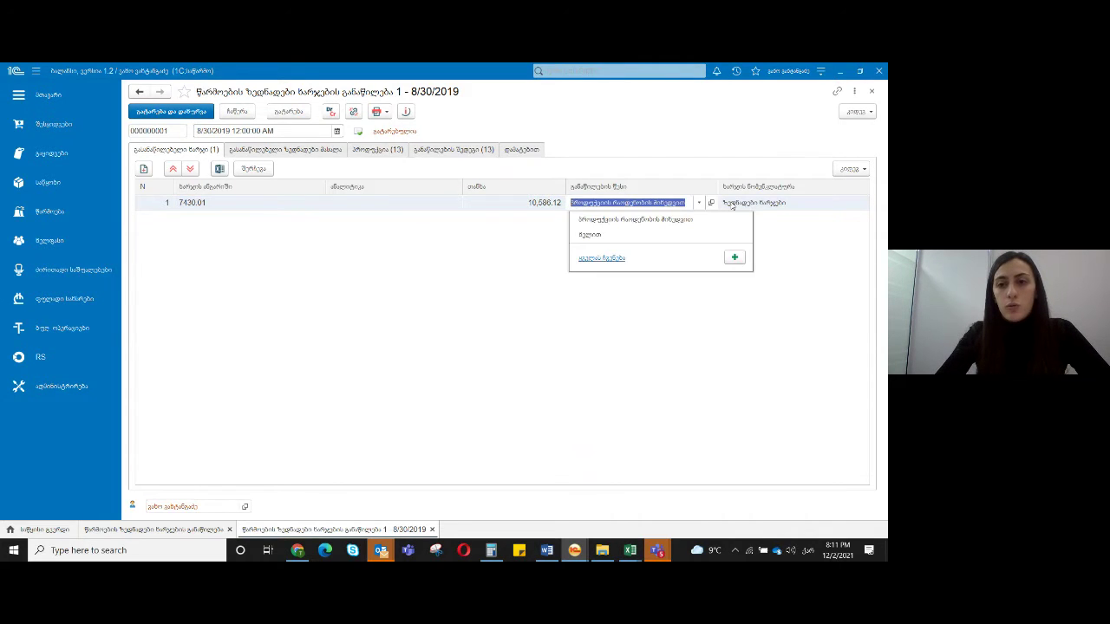
left_click(735, 258)
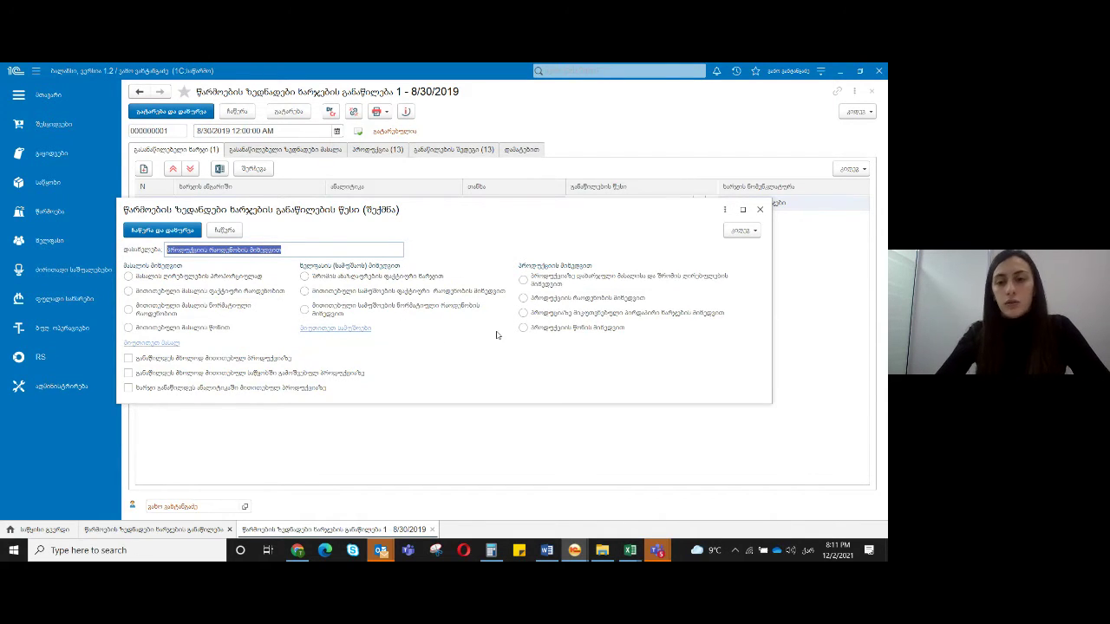
left_click(760, 209)
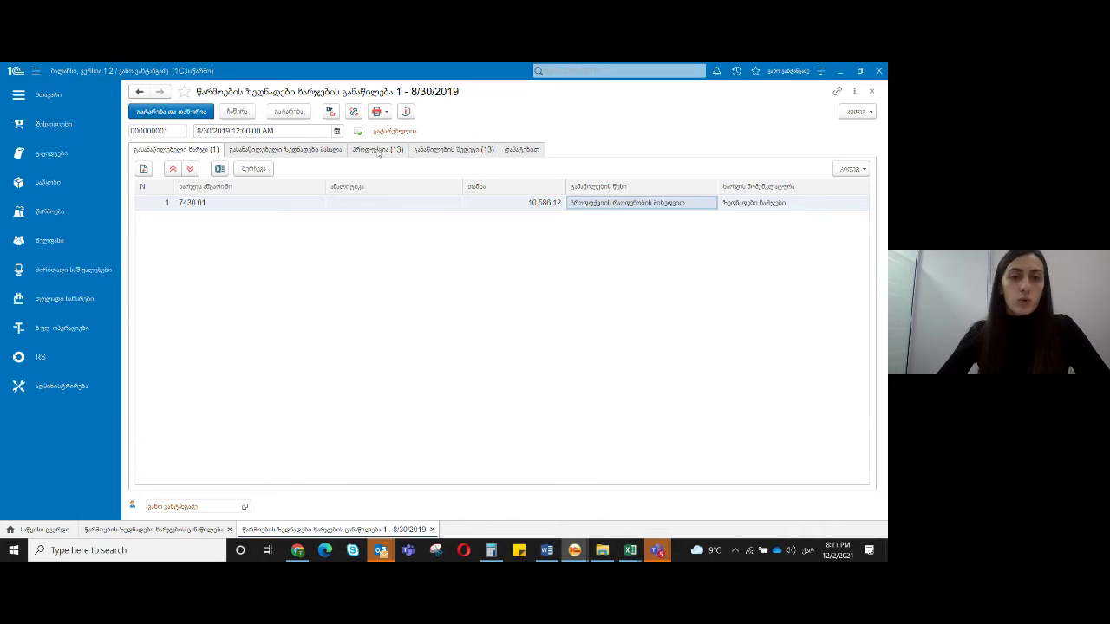
Review the overhead document's products (პროდუქცია) and distribution results (განაწილების შედეგი), and close the document and its list
left_click(378, 149)
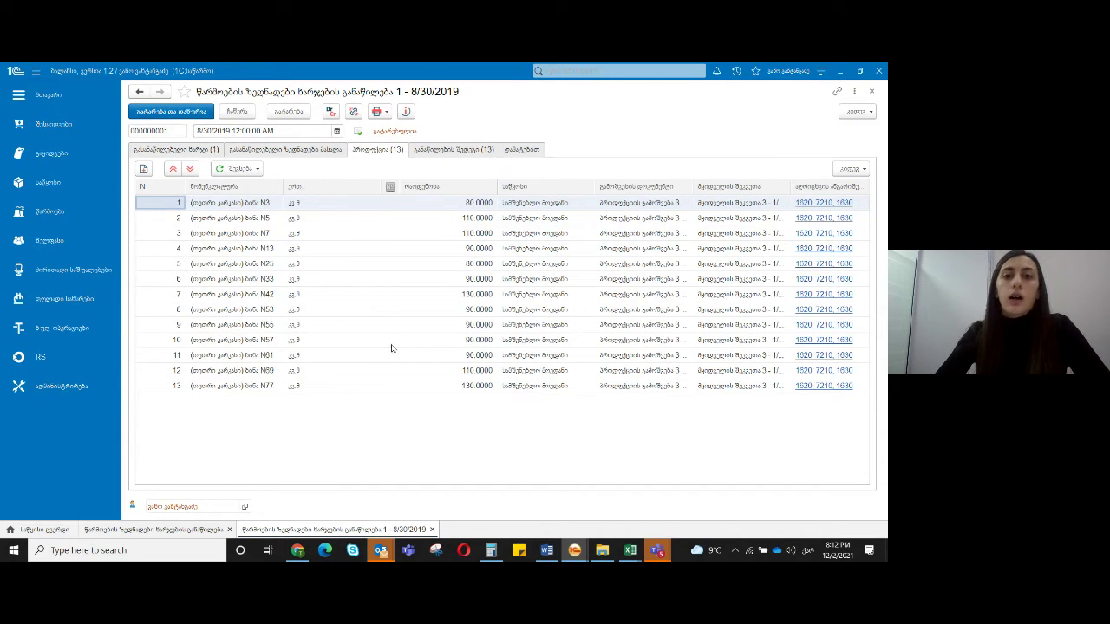
left_click(442, 151)
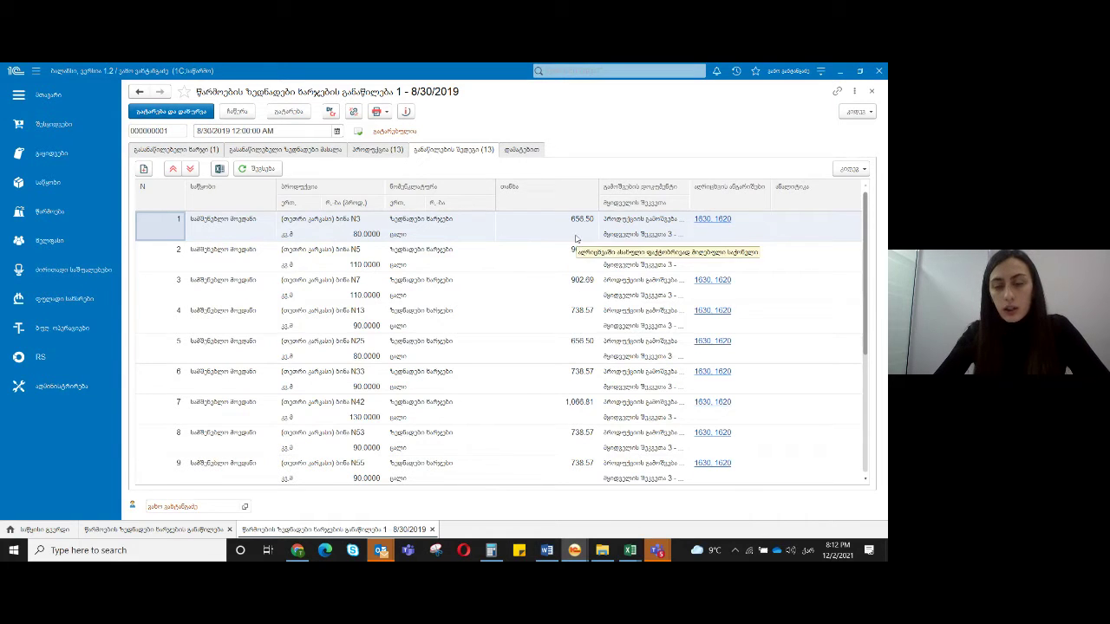
left_click(331, 219)
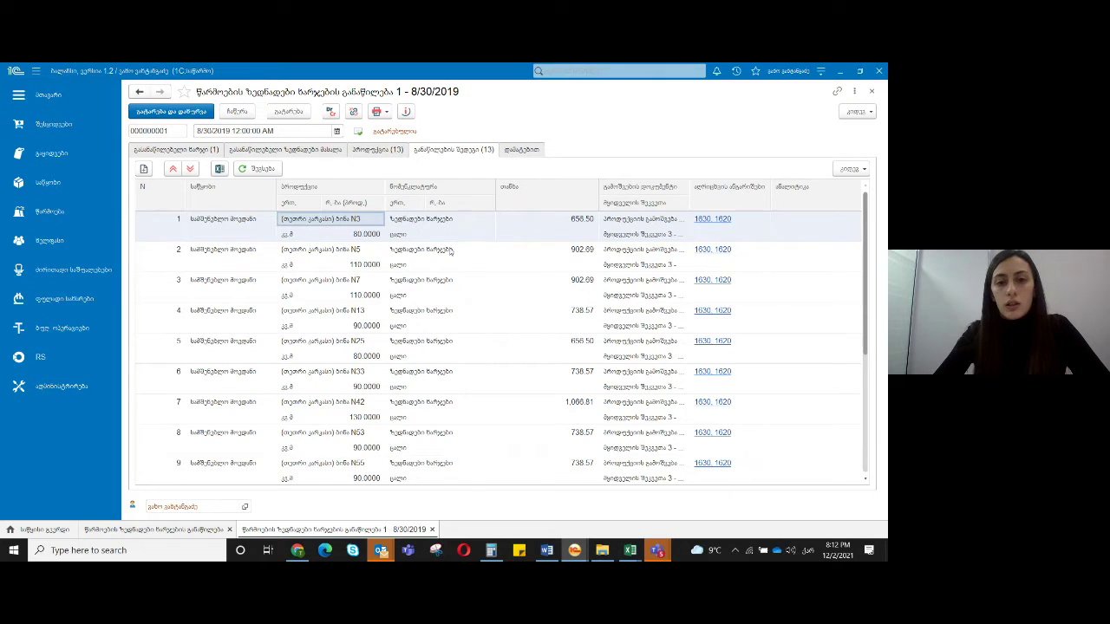
left_click(443, 267)
left_click(562, 269)
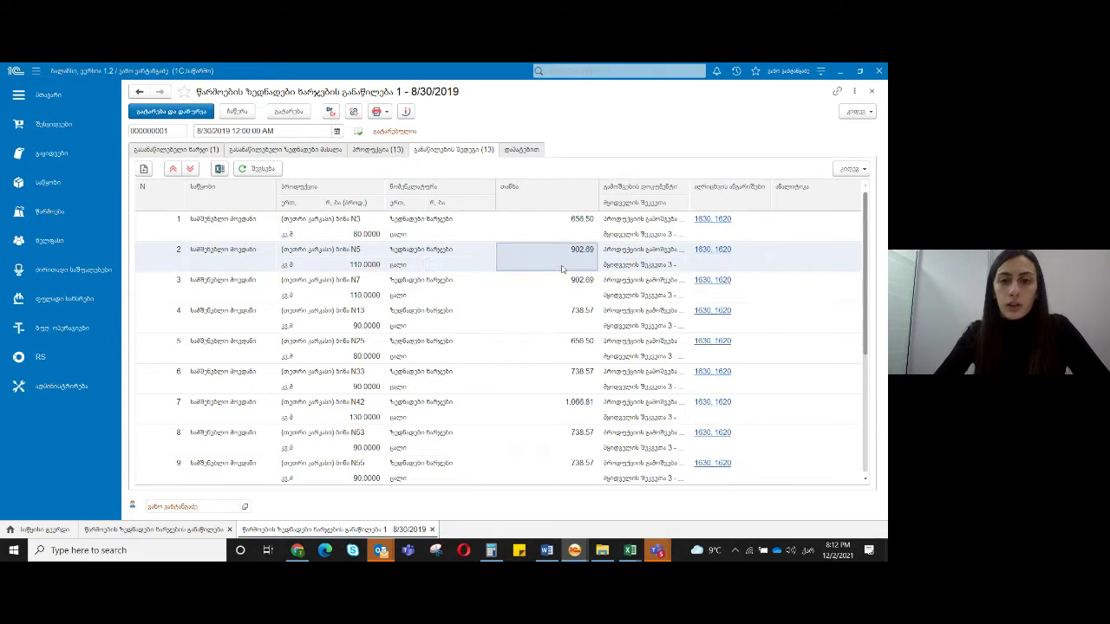
scroll(562, 359, "down", 1)
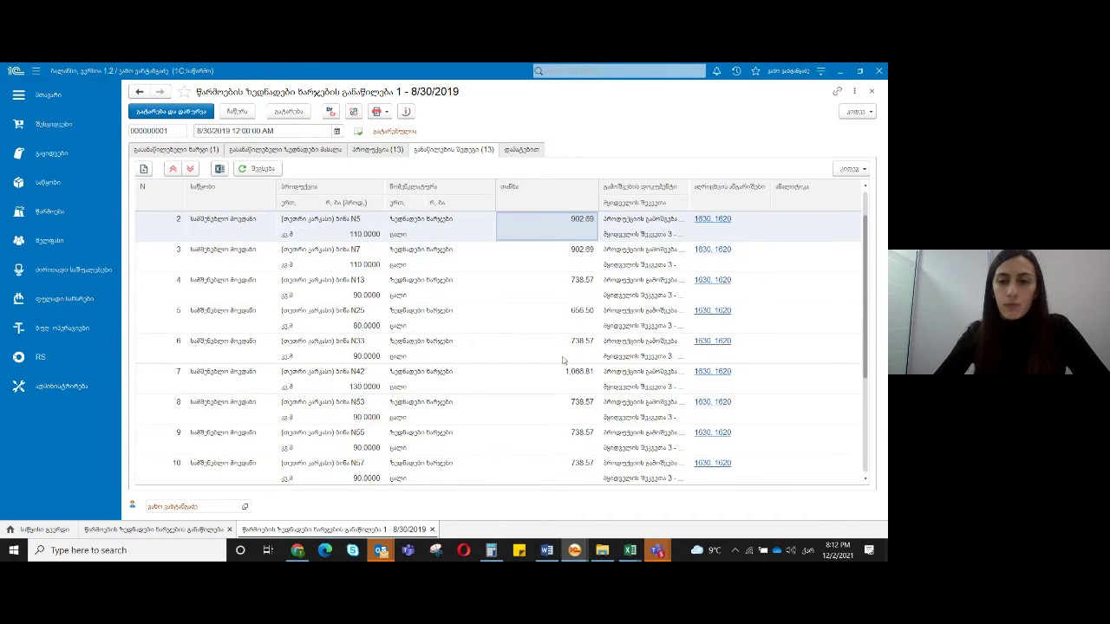
scroll(562, 360, "up", 1)
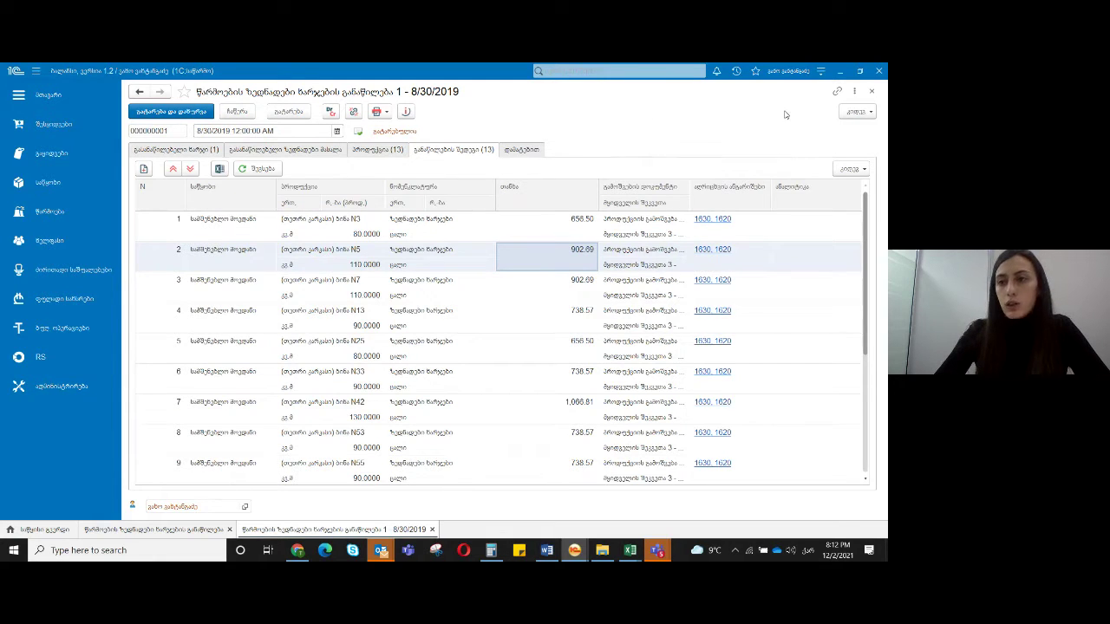
left_click(870, 92)
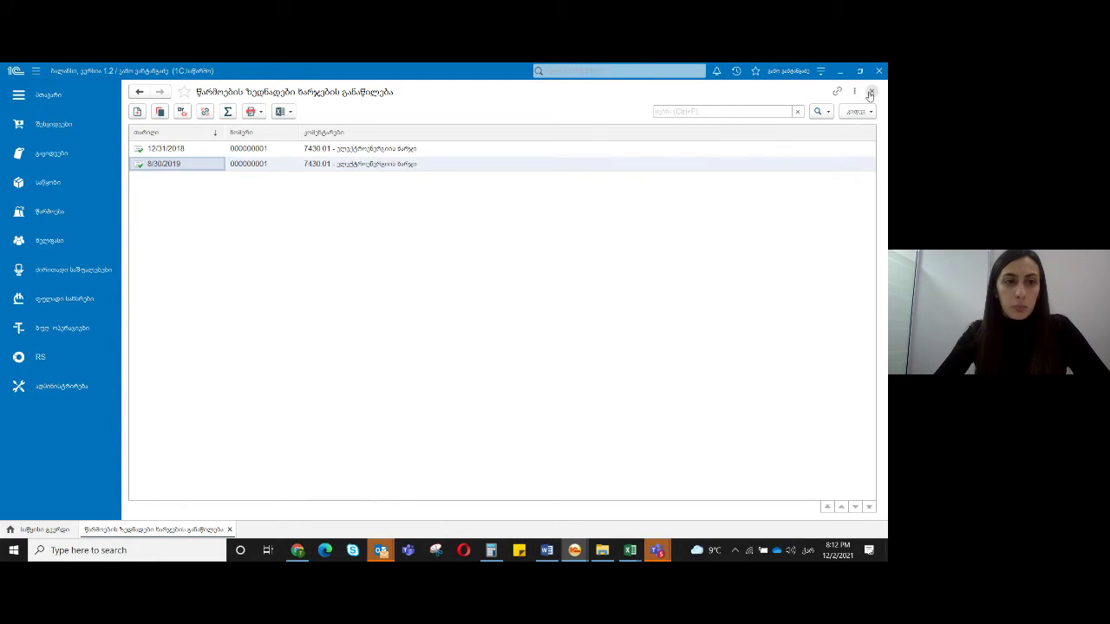
left_click(870, 92)
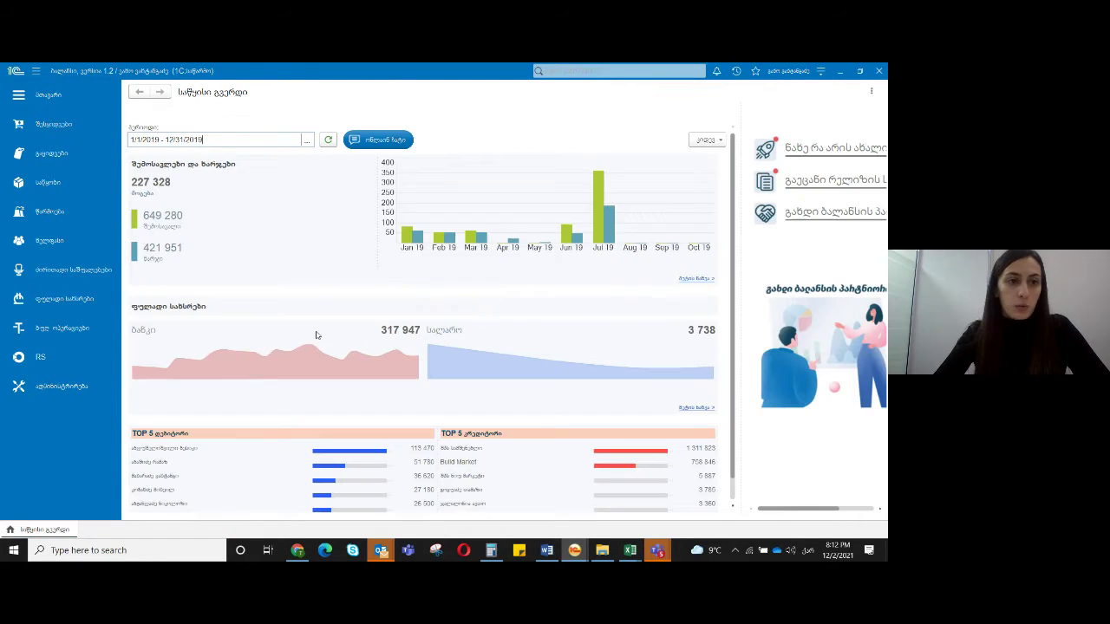
Open the project cost plan-actual analysis (პროექტის ხარჯვის გეგმა-ფაქტიური ანალიზი) from production and generate the report
left_click(63, 222)
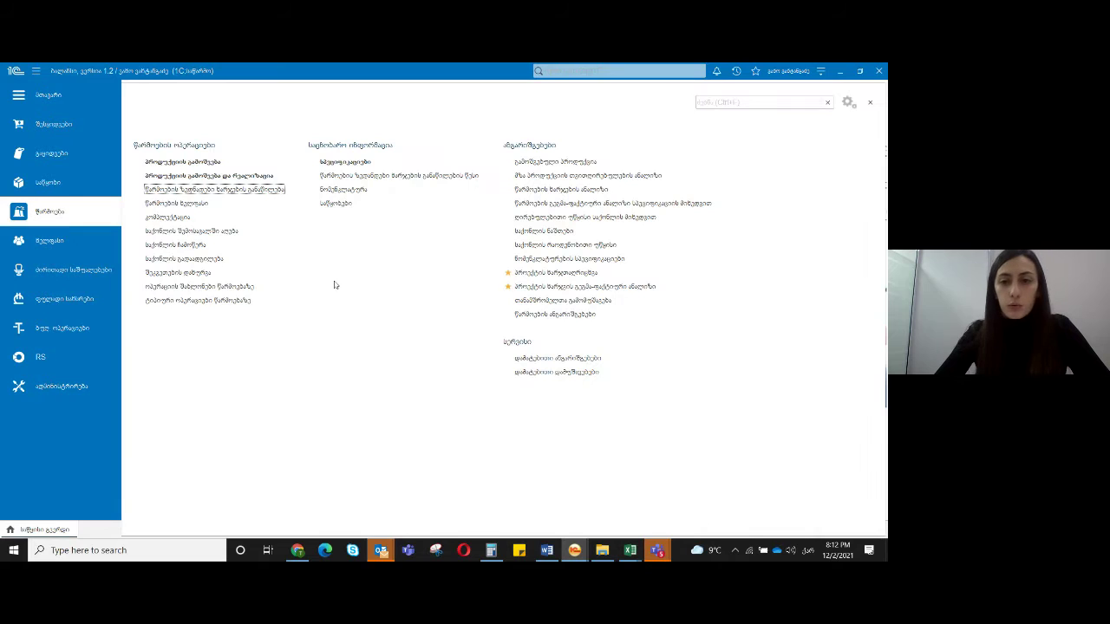
left_click(568, 287)
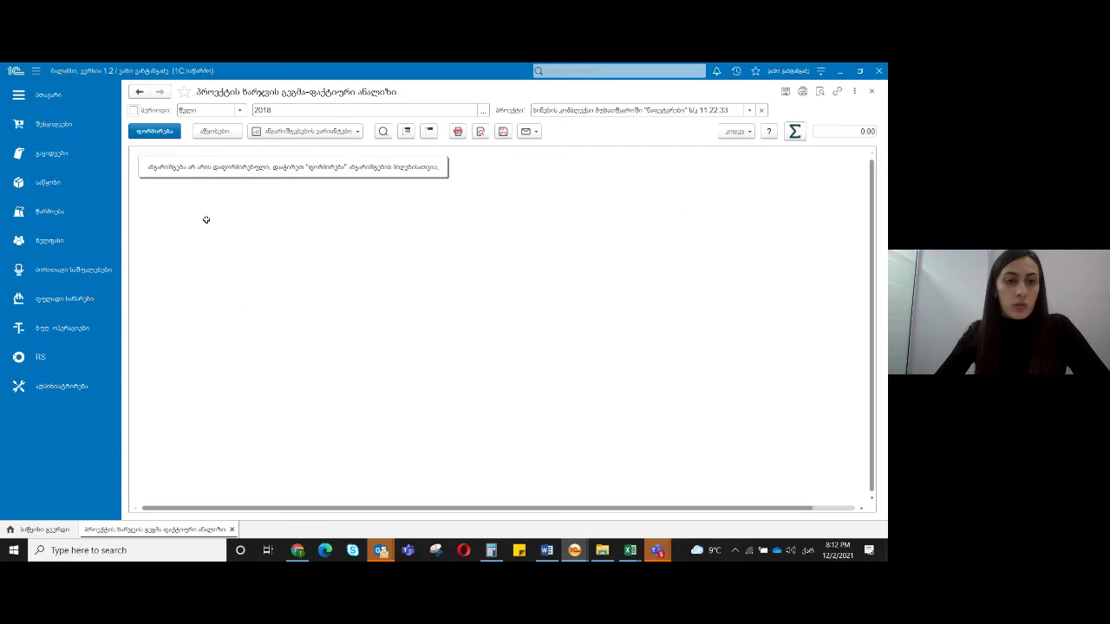
left_click(158, 133)
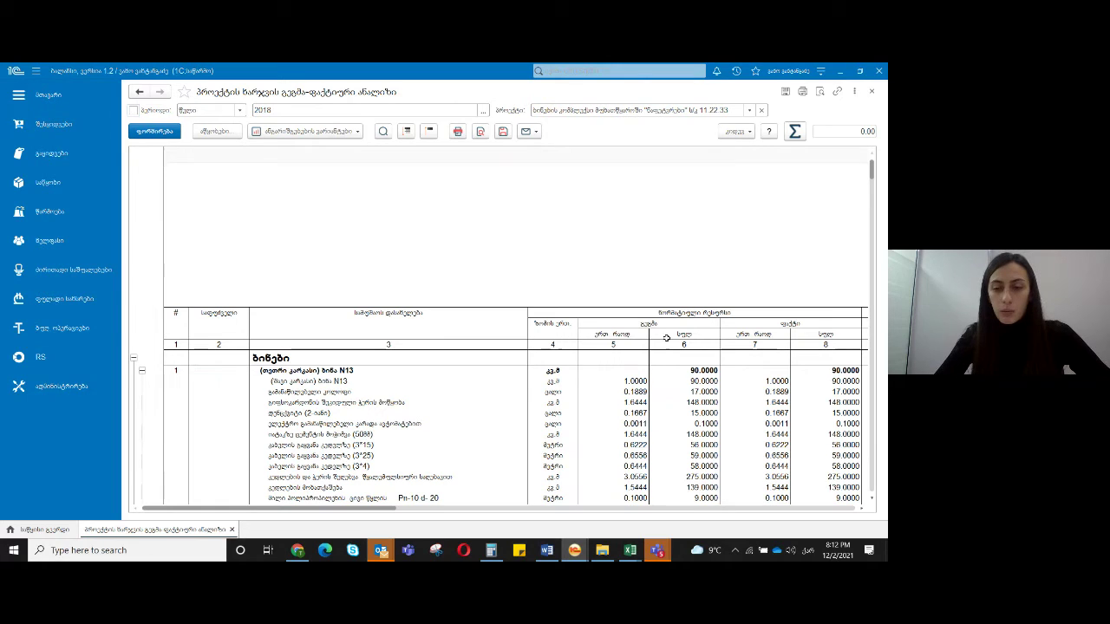
Examine the planned (გეგმა) and actual (ფაქტი) normative resource quantities for the first apartment, N13
left_click(607, 352)
key("Down")
key("Down")
key("Down")
key("Down")
key("Down")
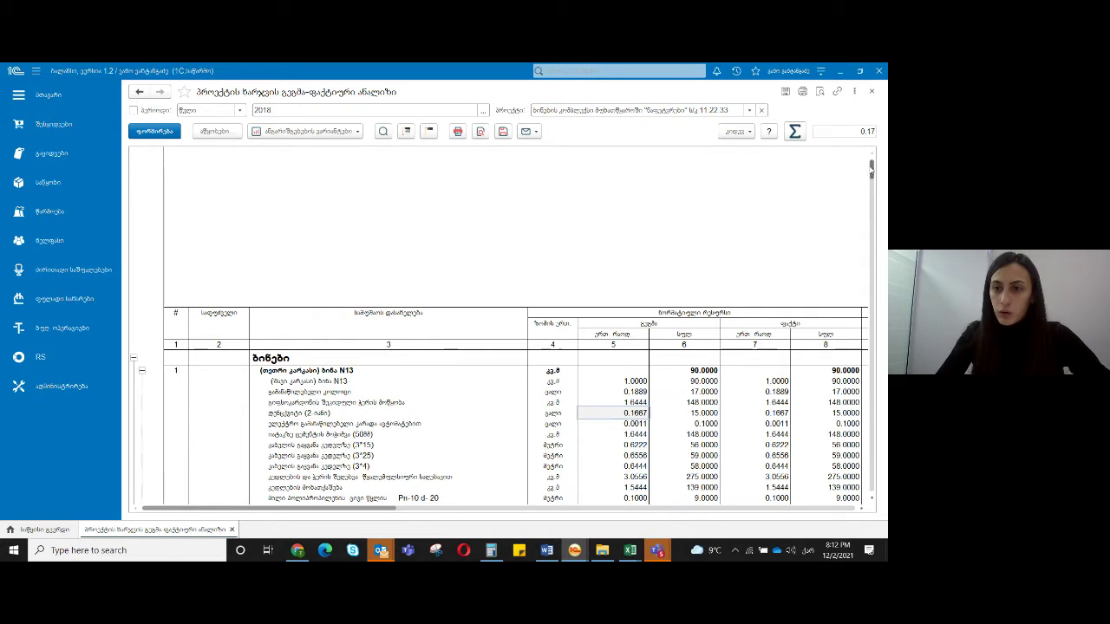
scroll(577, 242, "down", 3)
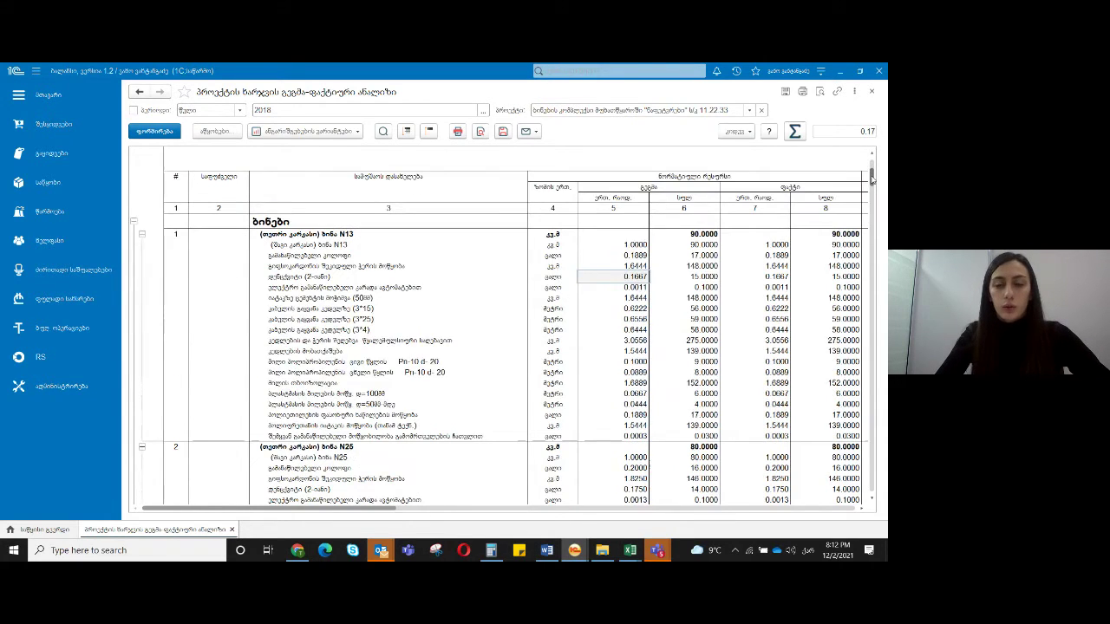
left_click(618, 190)
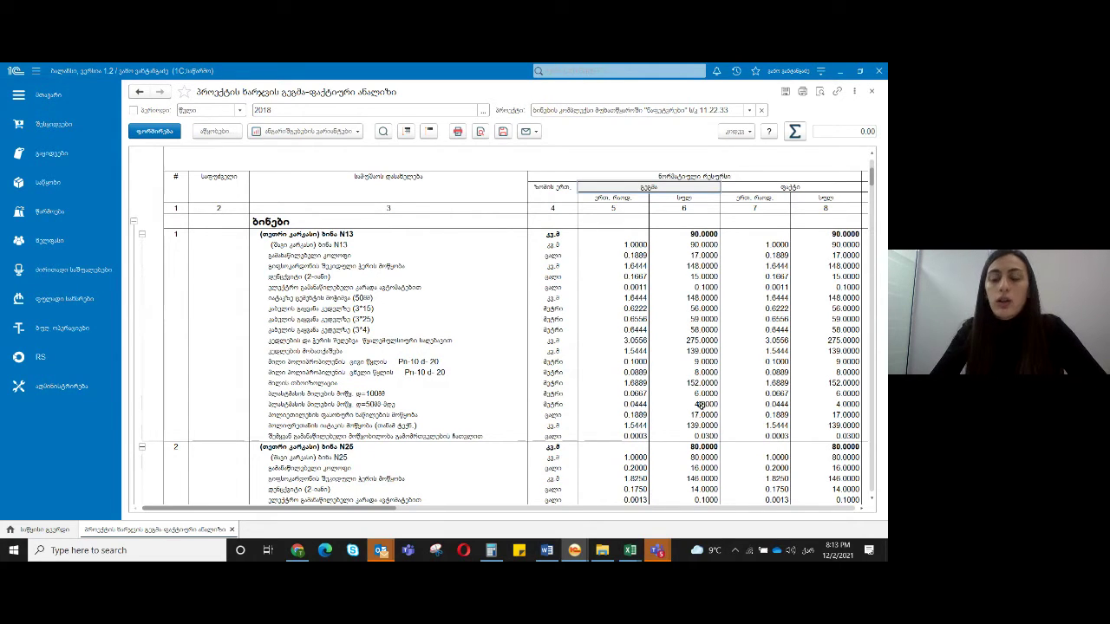
left_click(824, 233)
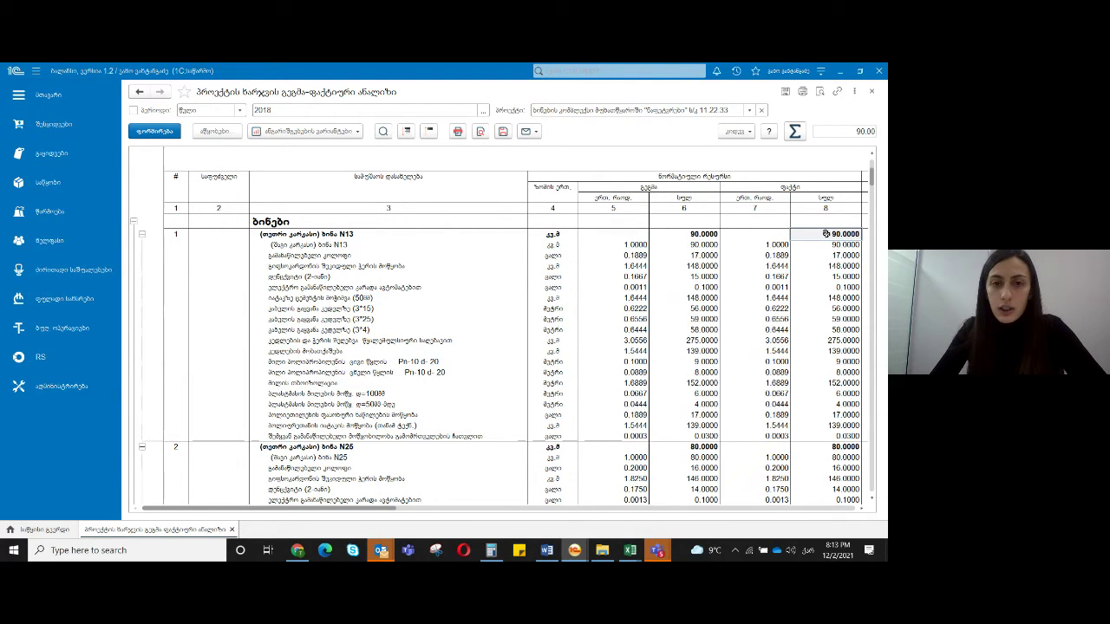
Examine apartment N13's plan, actual and deviation columns for wages (ხელფასი), materials (მასალა) and construction machinery (სამშენებლო მანქანები და სხვა)
key("Right")
key("Right")
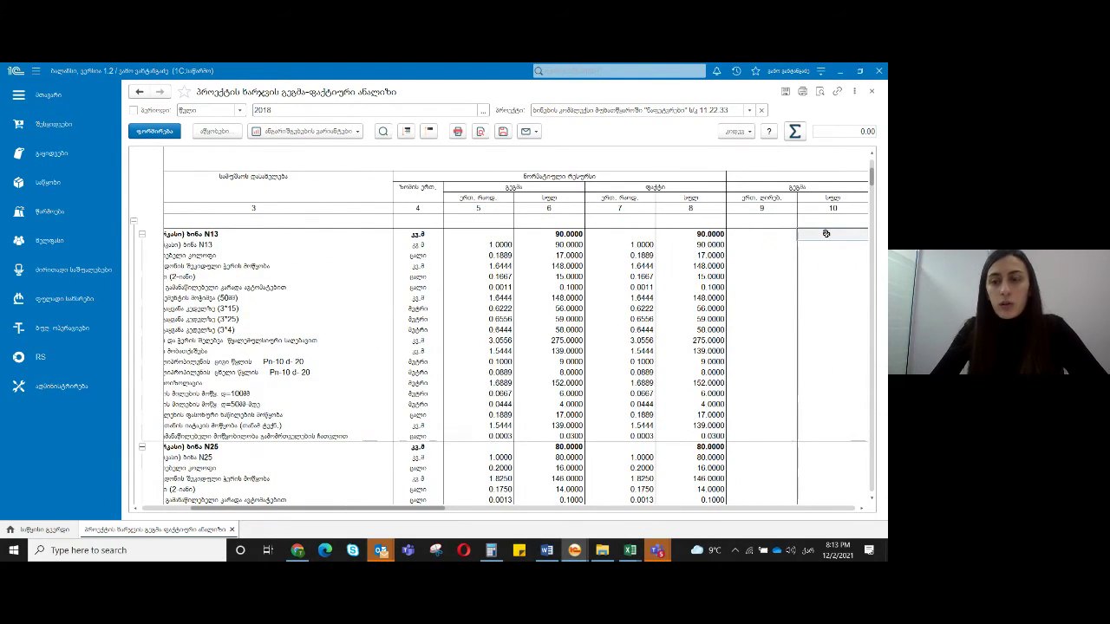
key("Right")
key("Right")
key("Right")
key("Right")
key("Right")
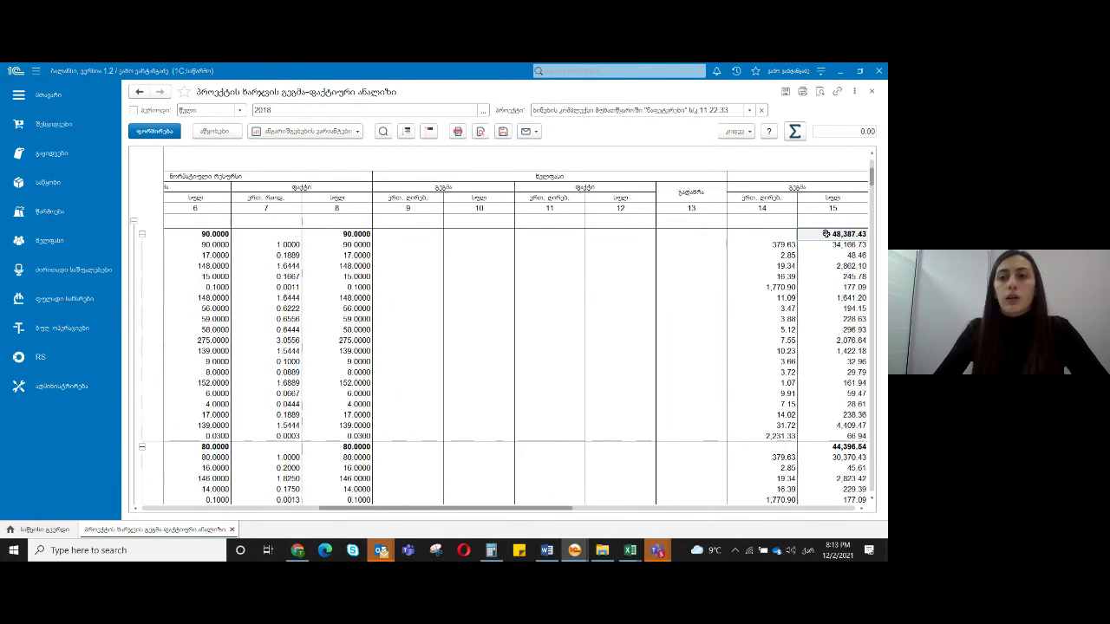
key("Right")
key("Right")
key("Right")
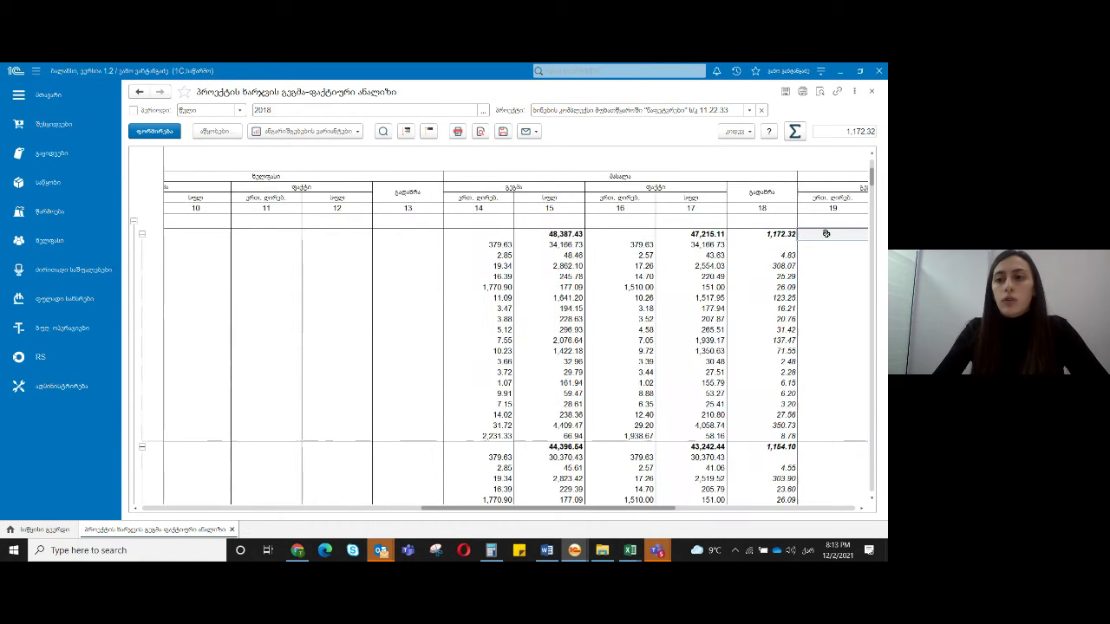
key("Right")
key("Right")
key("Right")
key("Right")
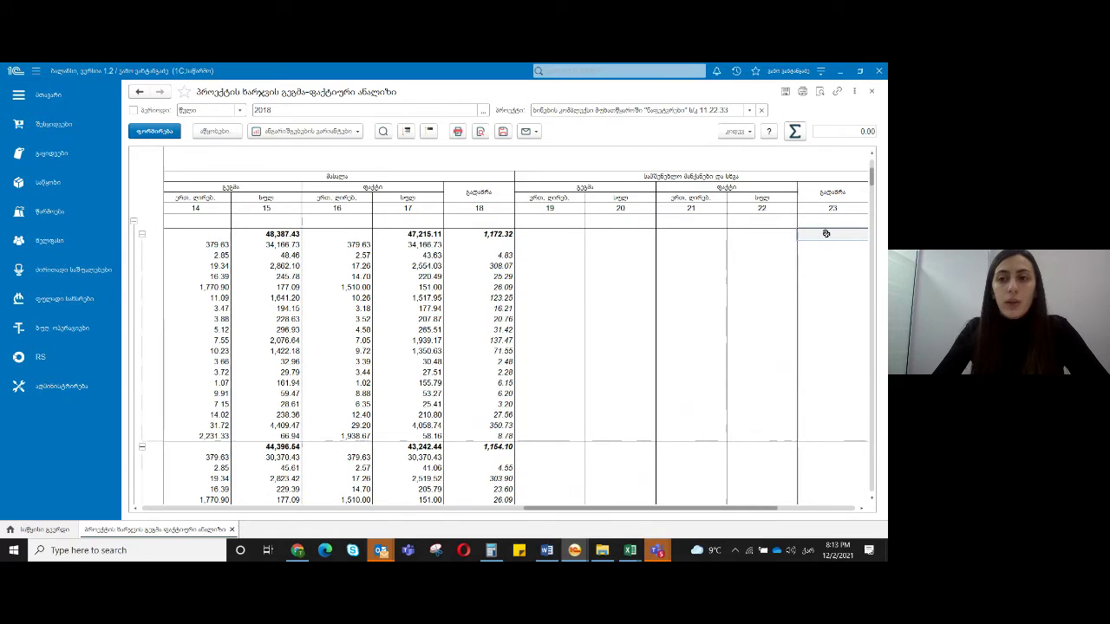
Compare the planned total, actual total and total deviation (ჯამური გადახრა) for apartment N13 and the apartments section
key("Right")
key("Right")
key("Right")
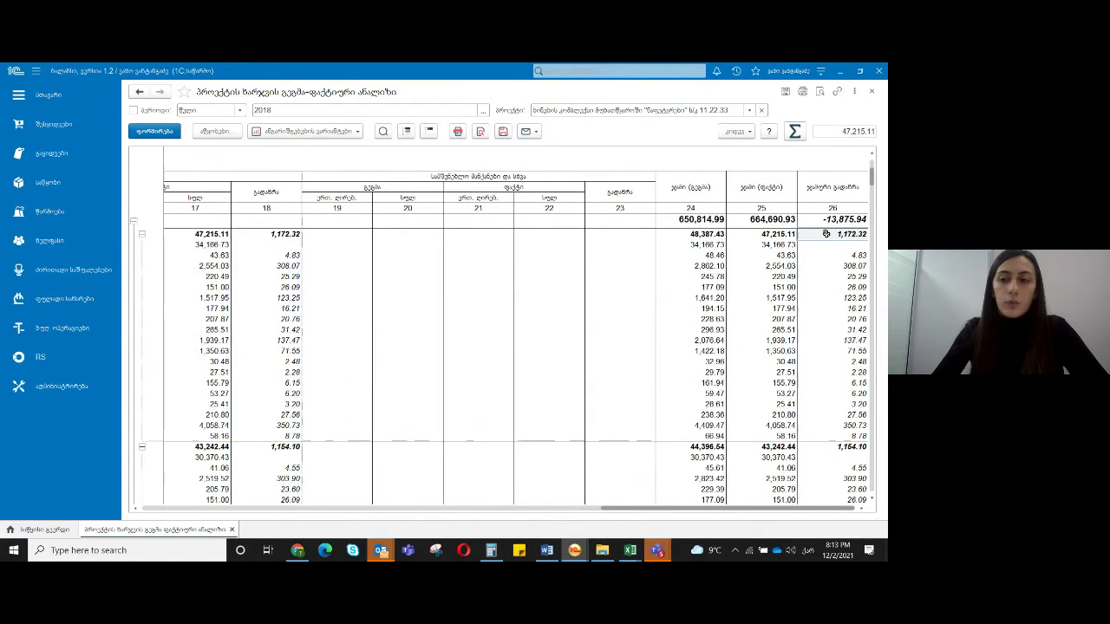
key("Right")
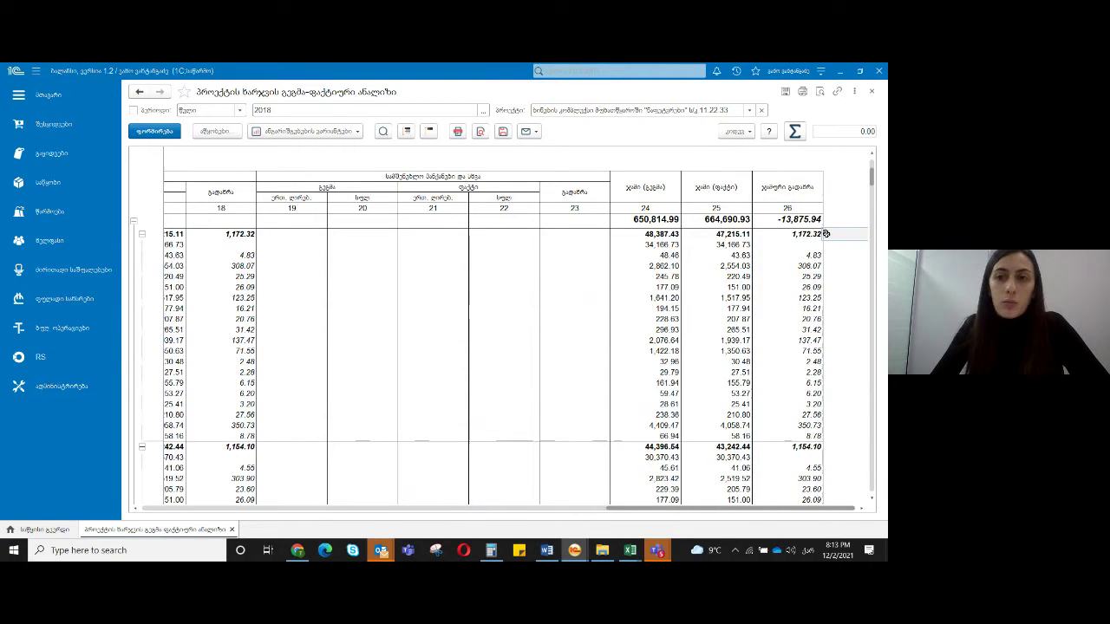
key("Left")
key("Left")
key("Left")
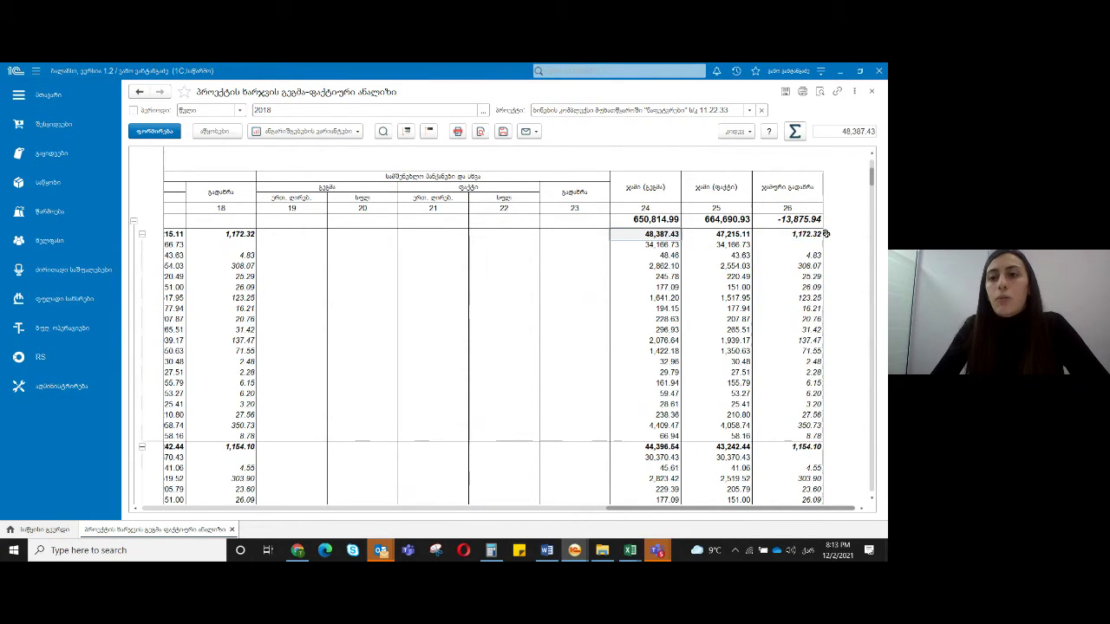
key("Right")
key("Right")
key("Up")
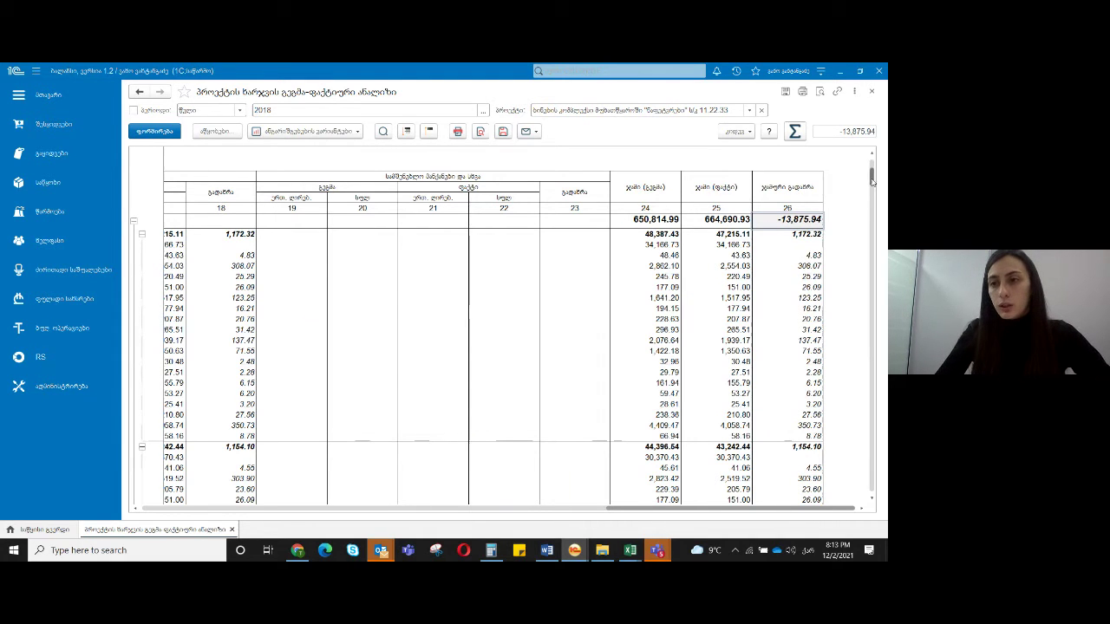
Review the remaining sections of the plan-actual report, including the general administrative expenses (საერთო-ადმინისტრაციული ხარჯები) under ხარჯები, and close the report
left_click_drag(872, 180, 874, 475)
scroll(453, 411, "left", 10)
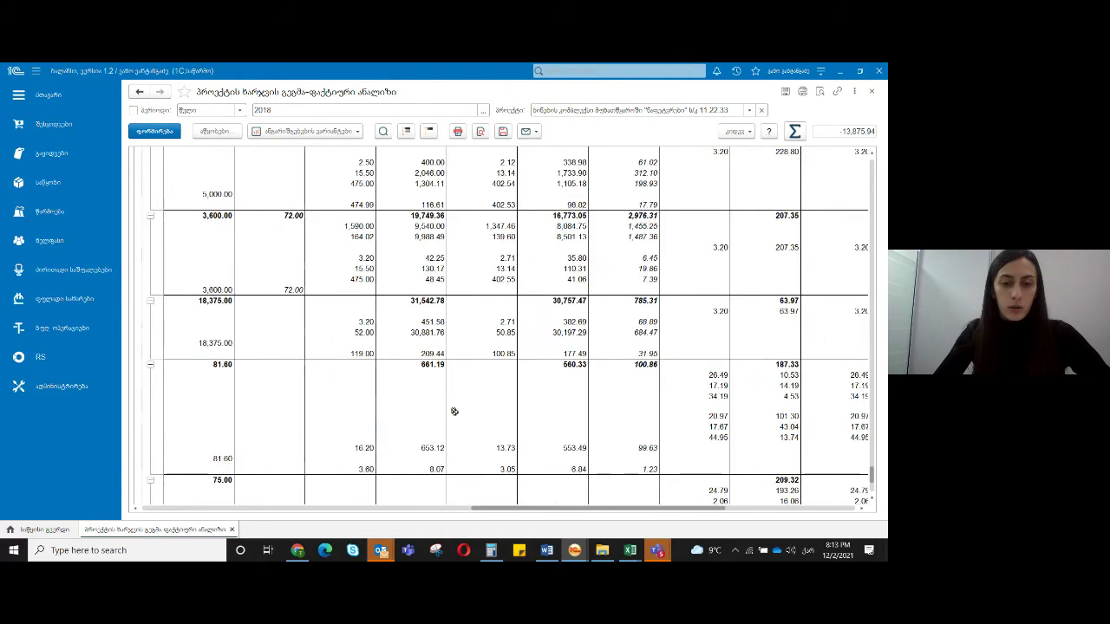
scroll(454, 411, "down", 3)
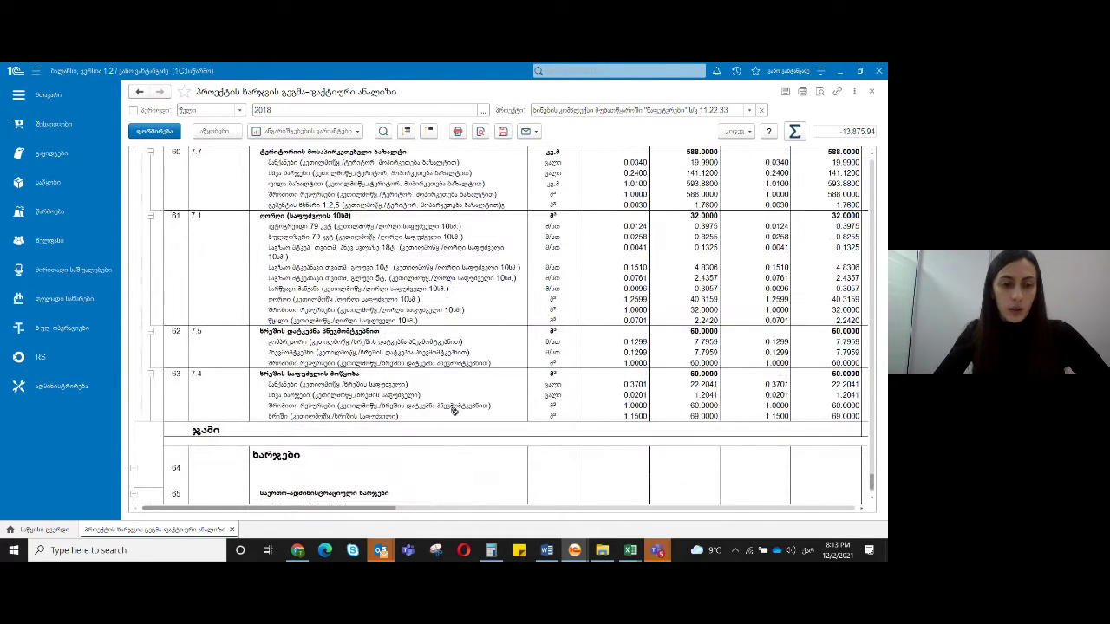
scroll(453, 411, "down", 1)
scroll(453, 411, "down", 1)
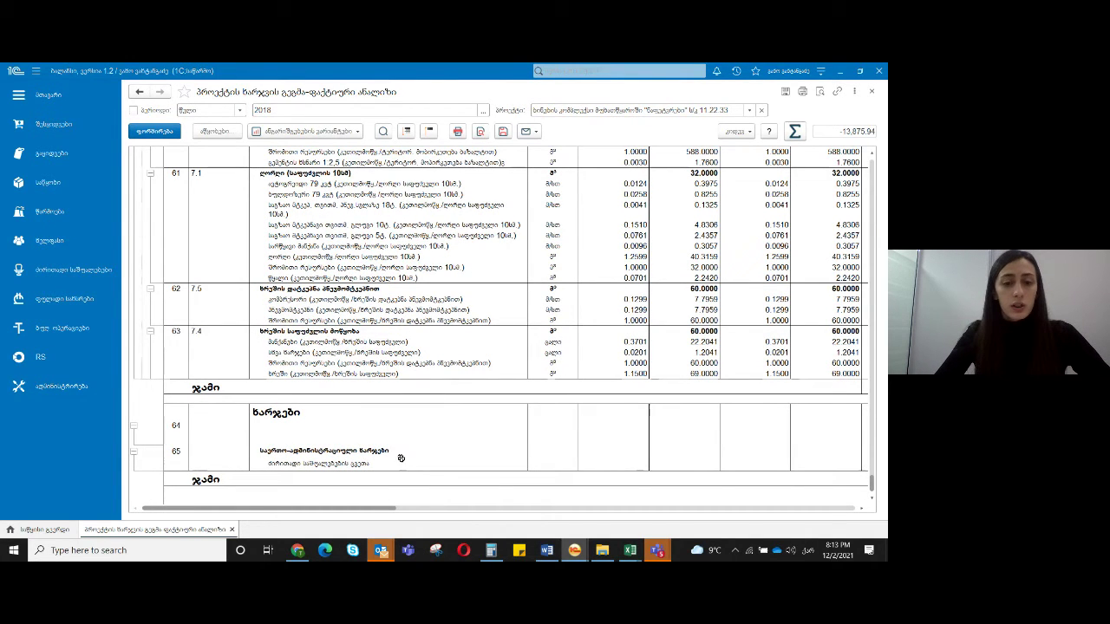
scroll(416, 221, "up", 5)
scroll(416, 220, "up", 10)
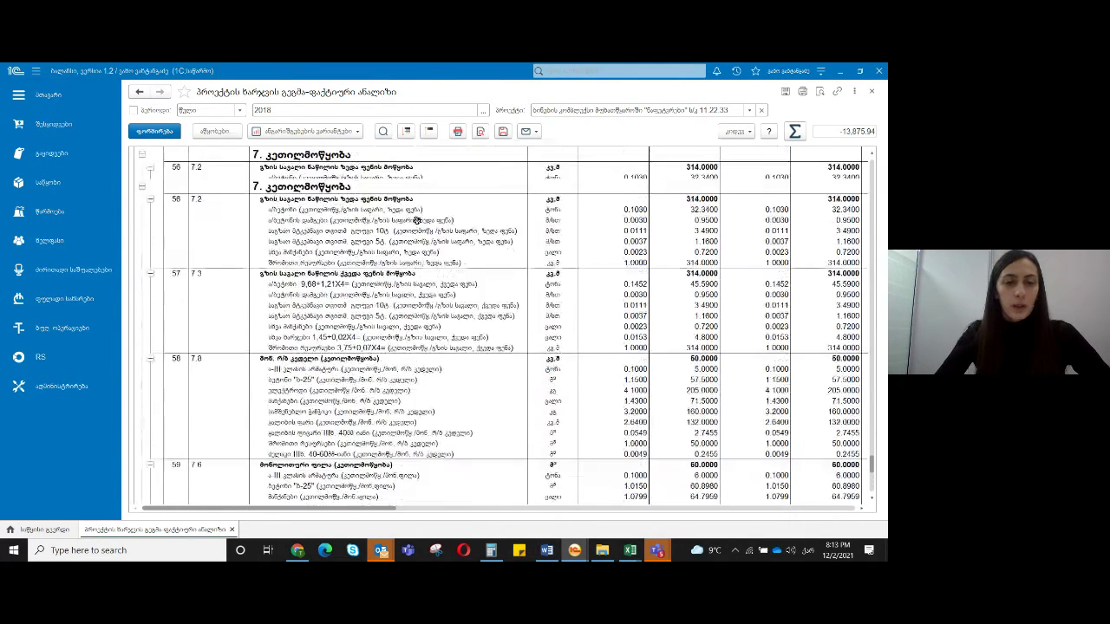
scroll(417, 221, "up", 15)
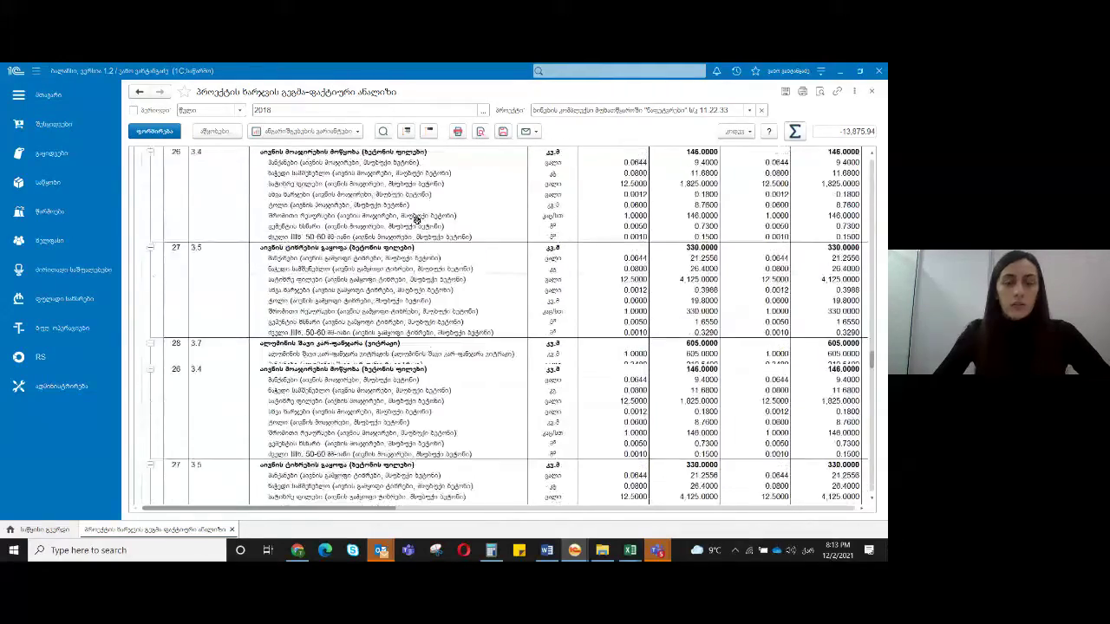
scroll(416, 221, "up", 5)
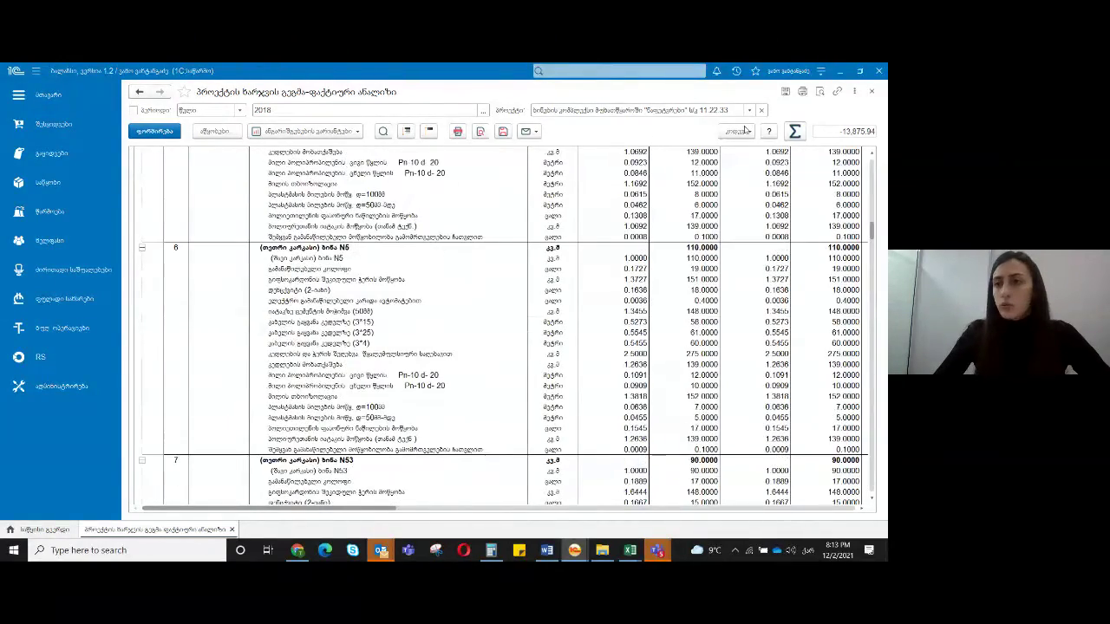
left_click(874, 93)
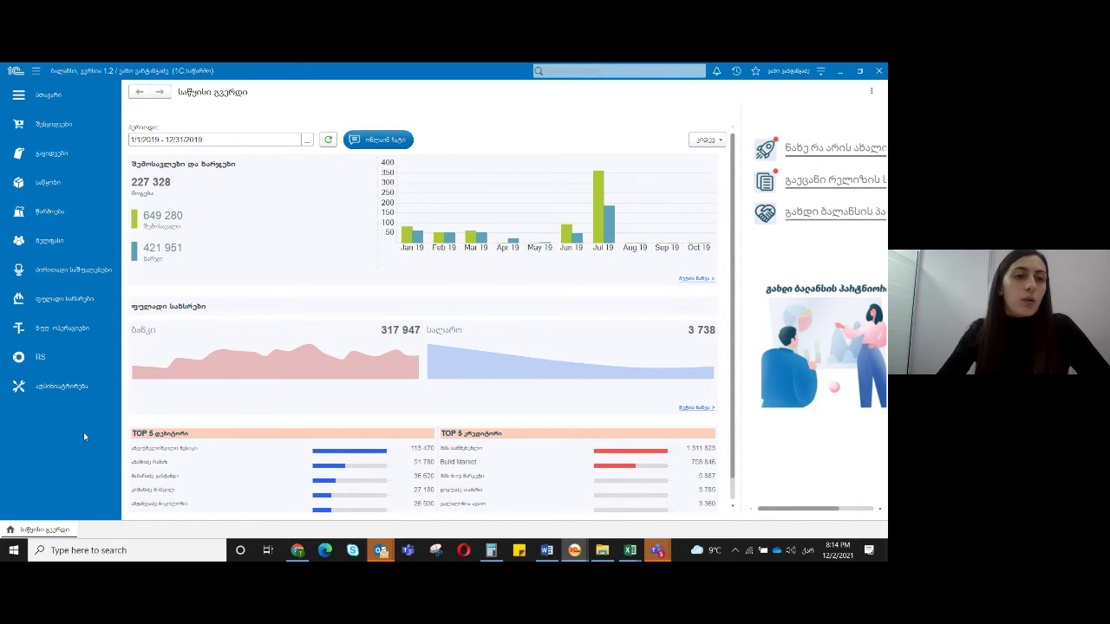
Open the 12/28/2018 disassembly (დეკომპლექტაცია) document for the black frame (შავი კარკასი) from the production section's კომპლექტაცია list
left_click(51, 211)
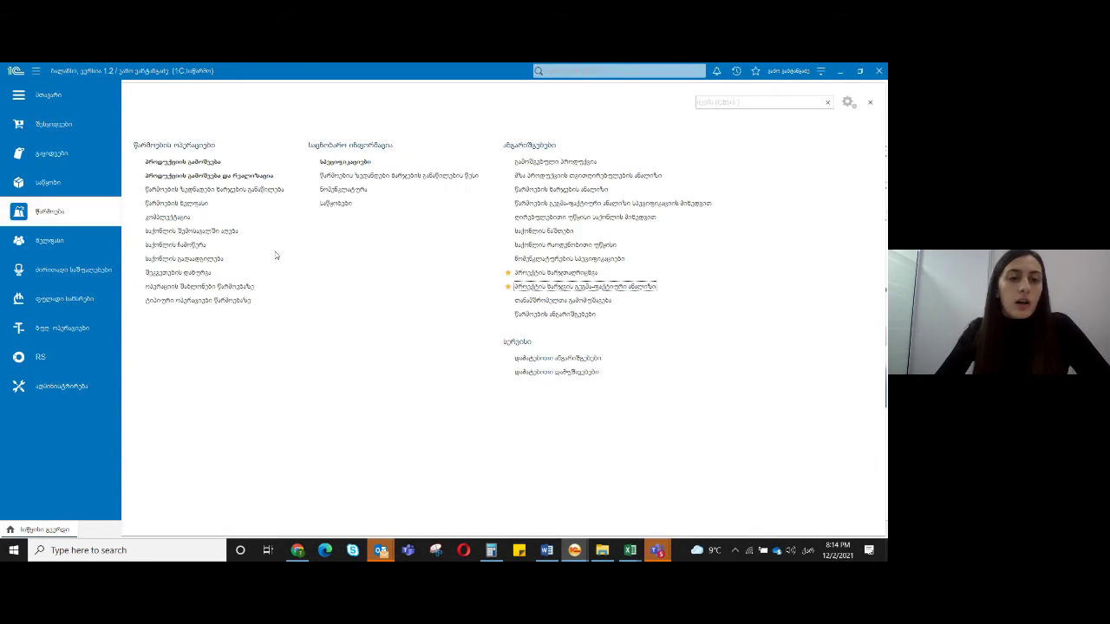
left_click(168, 217)
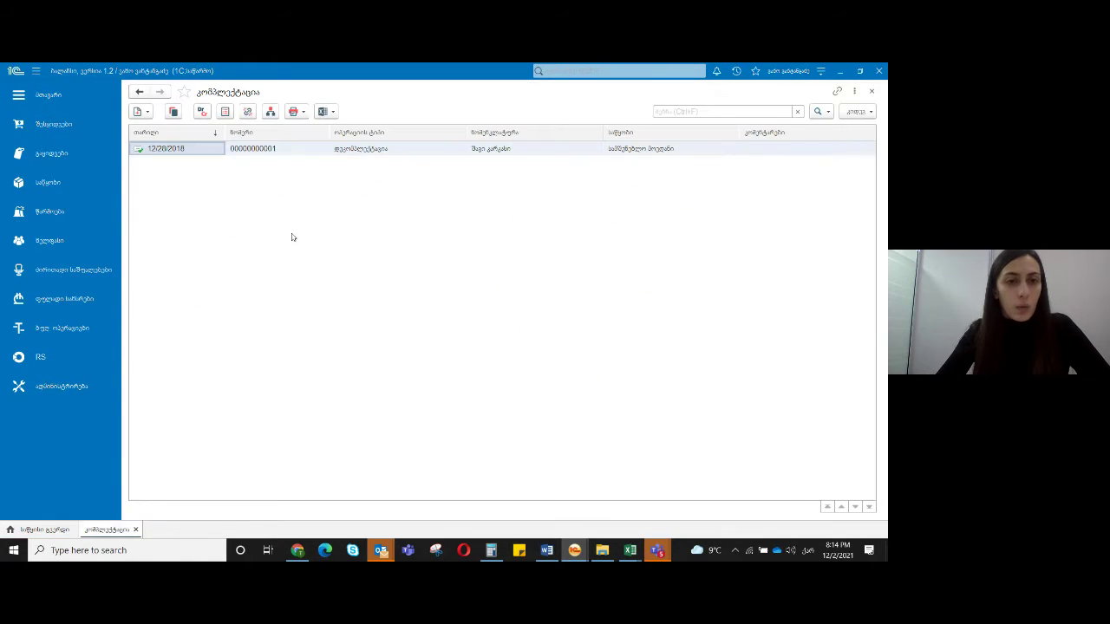
double_click(189, 152)
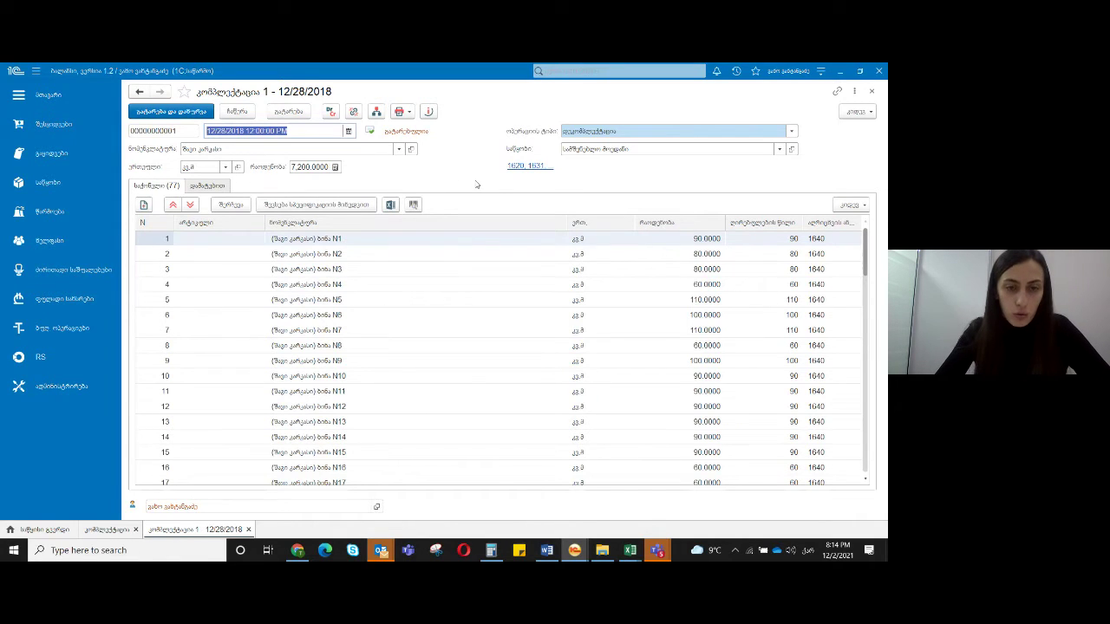
Examine the apartment rows' item, unit, quantity (რაოდენობა), cost share (ღირებულების წილი) and account, and close the document and its list
left_click(410, 256)
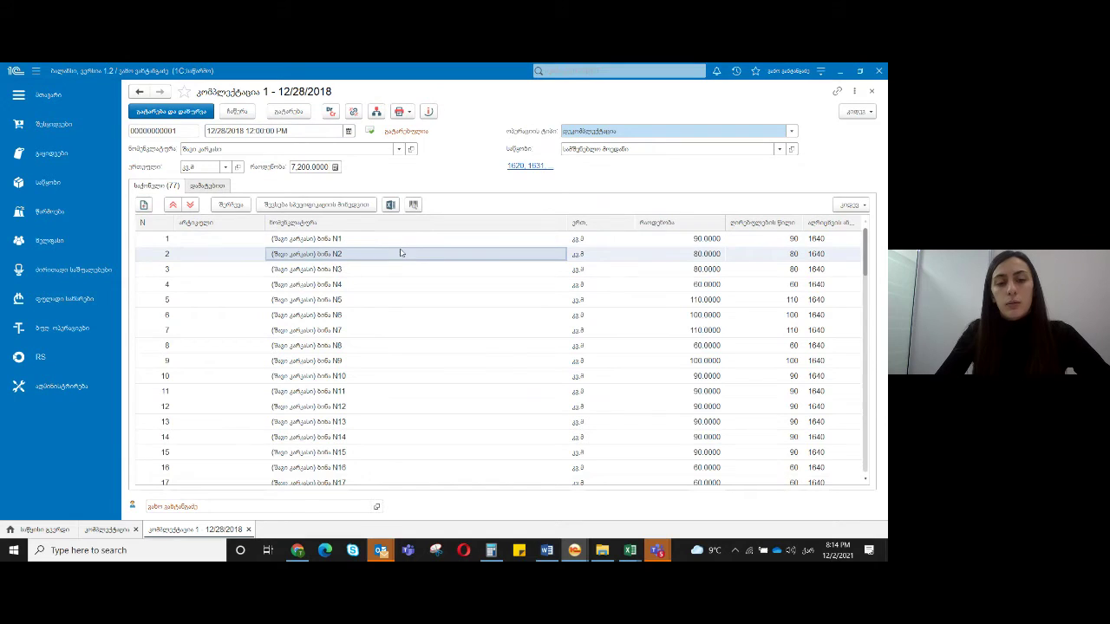
left_click(391, 240)
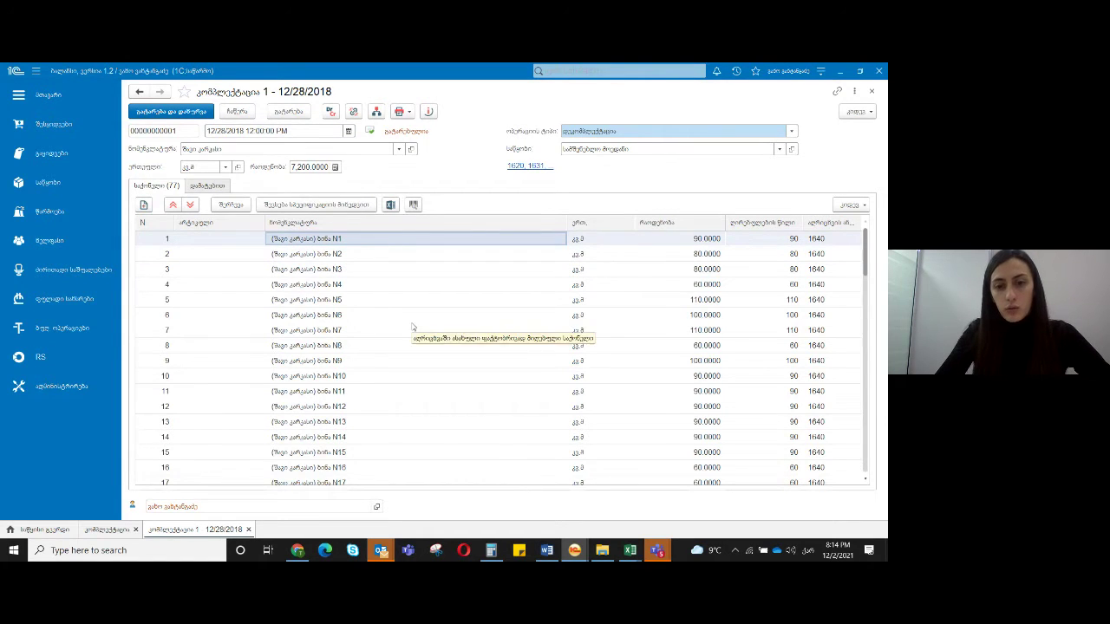
left_click(583, 315)
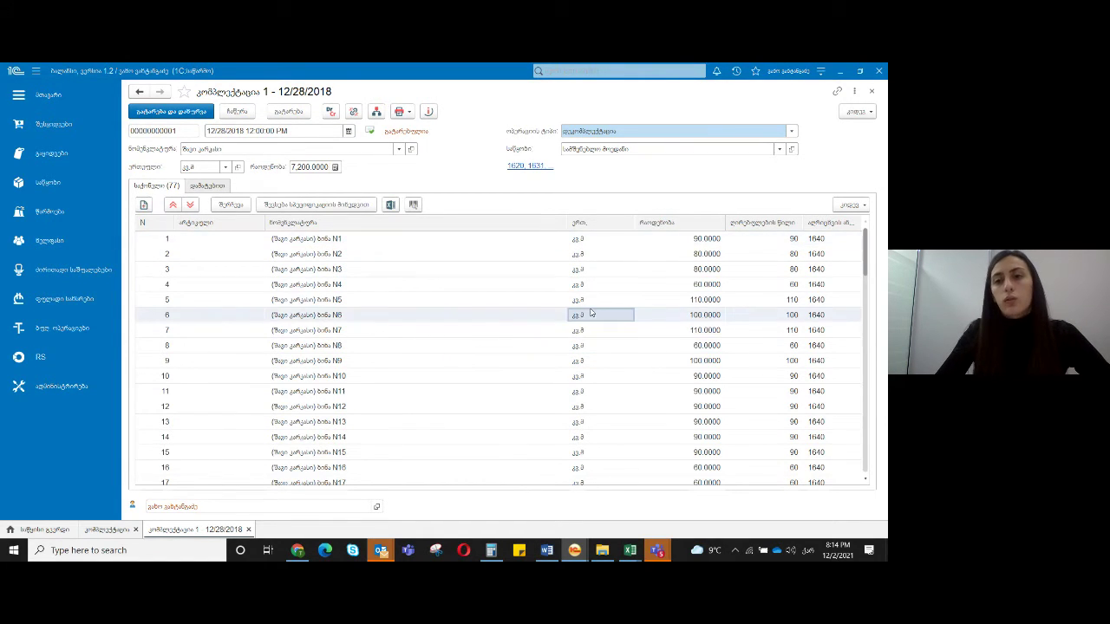
left_click(694, 300)
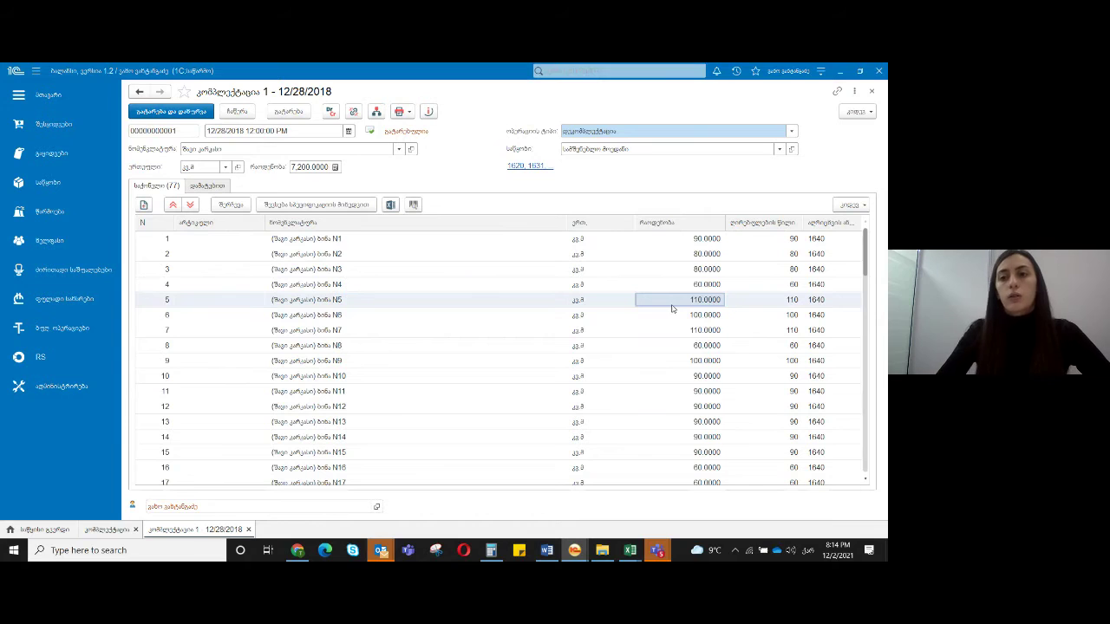
left_click(736, 302)
left_click(830, 299)
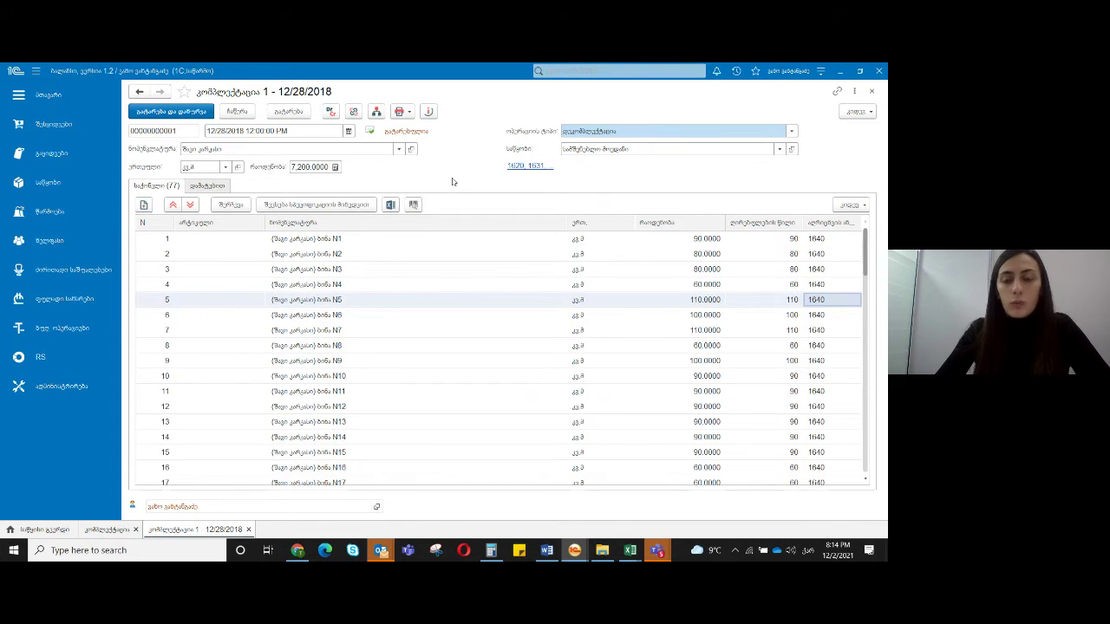
left_click(872, 91)
left_click(873, 92)
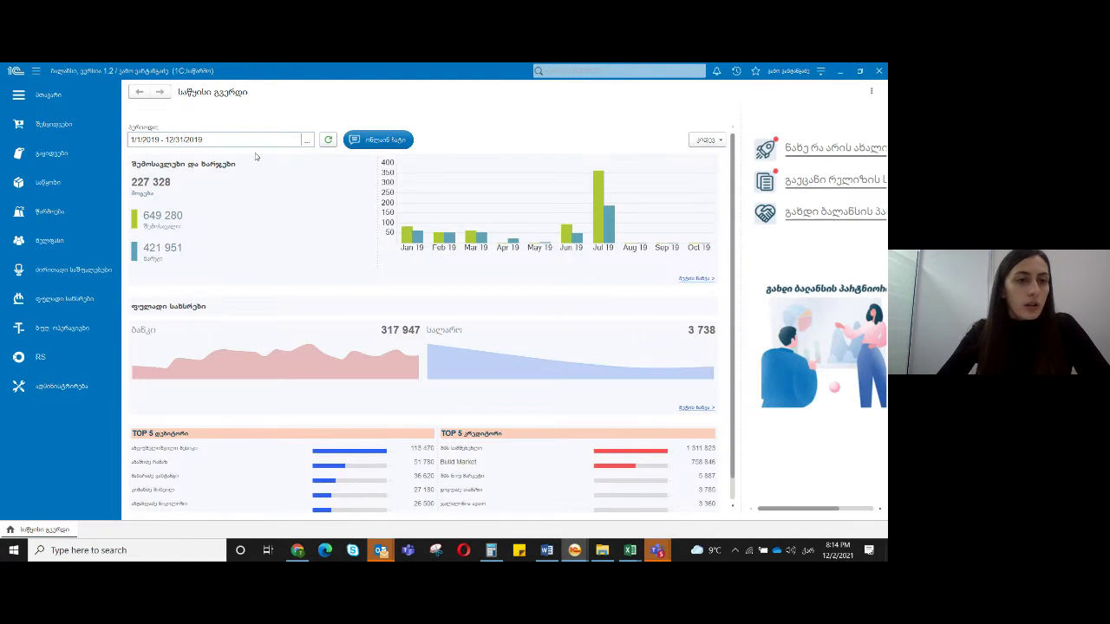
Open the sales document (რეალიზაცია) dated 2/15/2019 from the sales section
left_click(49, 157)
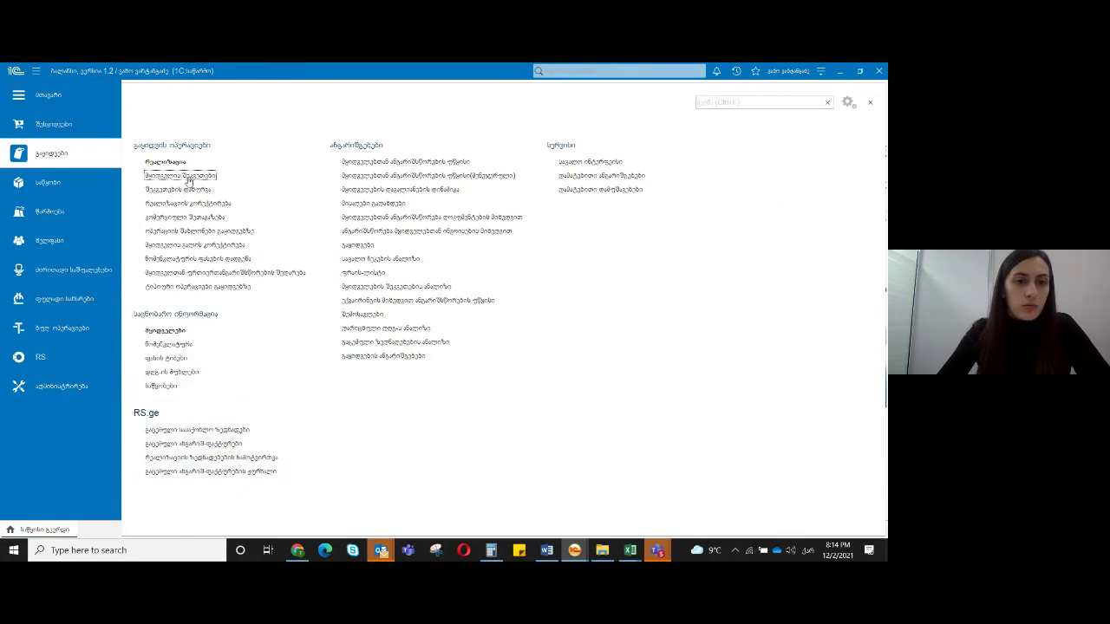
left_click(169, 162)
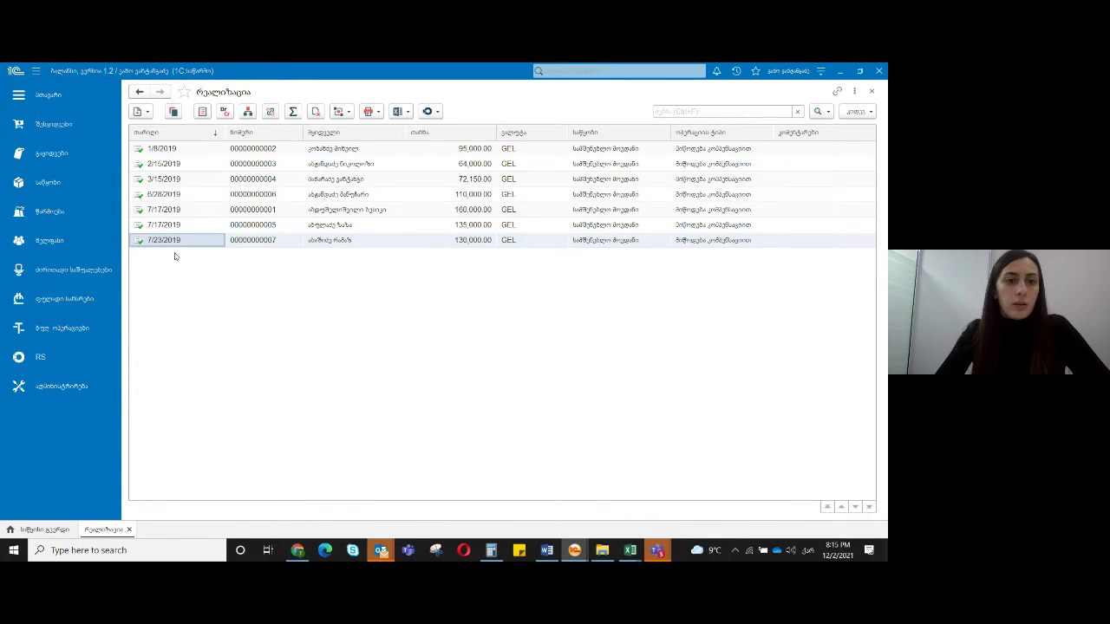
left_click(157, 169)
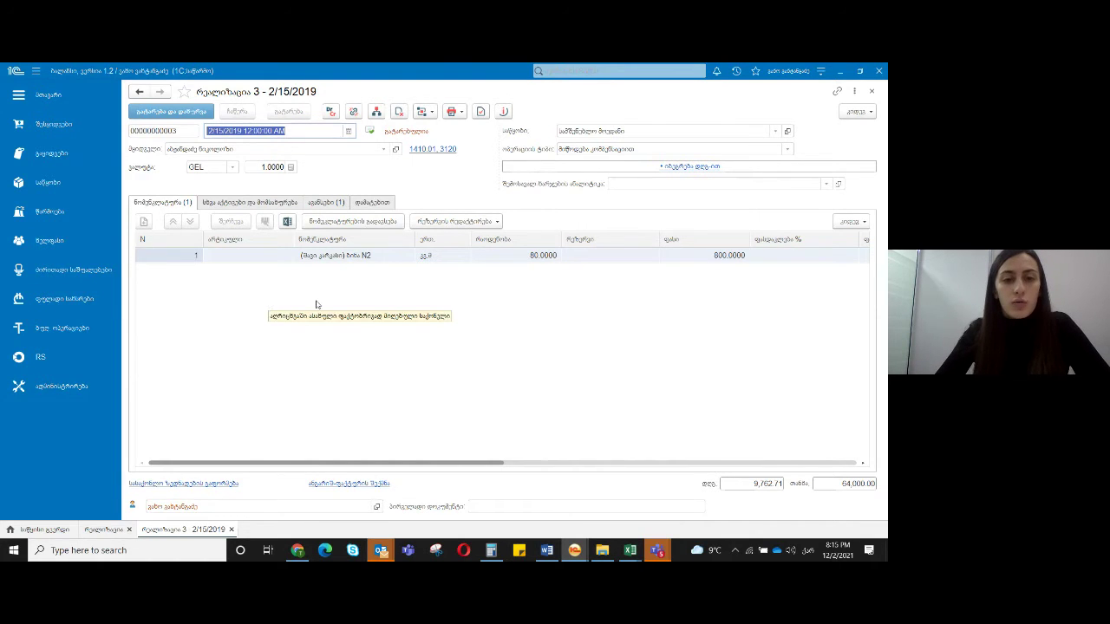
Examine the sold apartment N2's unit, quantity (რაოდენობა) and price (ფასი), and check the advances (ავანსები) applied to the sale
left_click(368, 257)
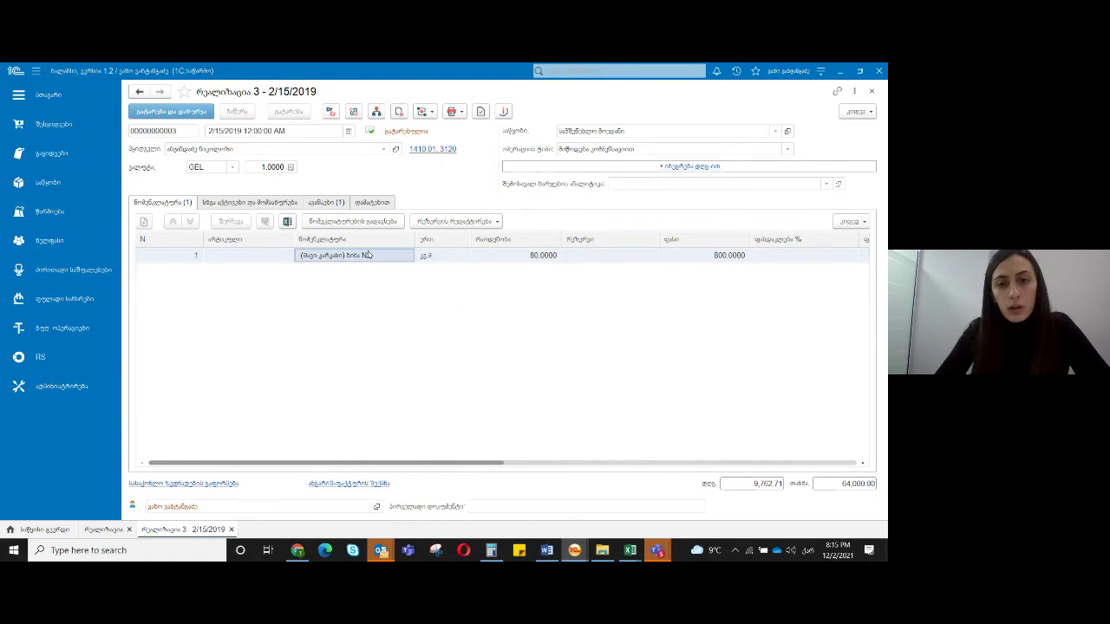
left_click(455, 258)
left_click(511, 258)
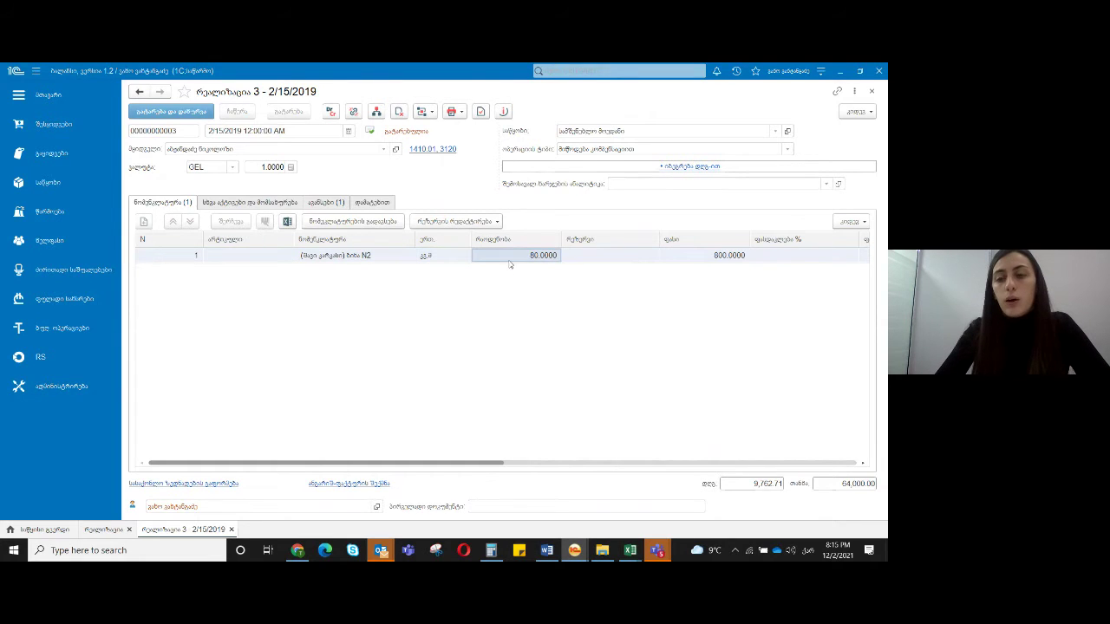
left_click(664, 255)
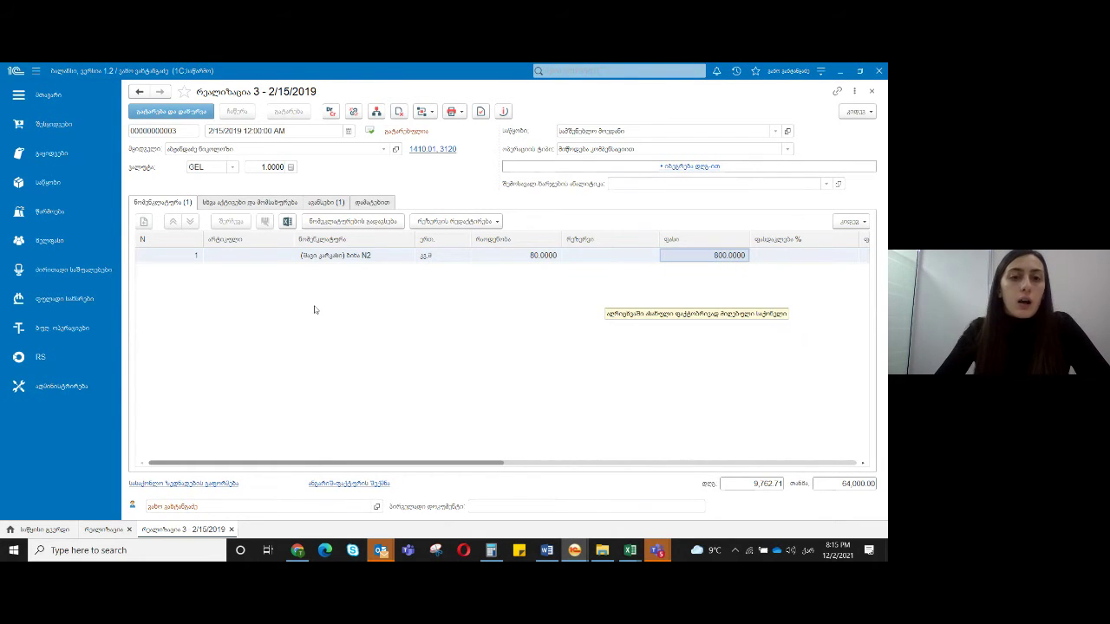
left_click(327, 204)
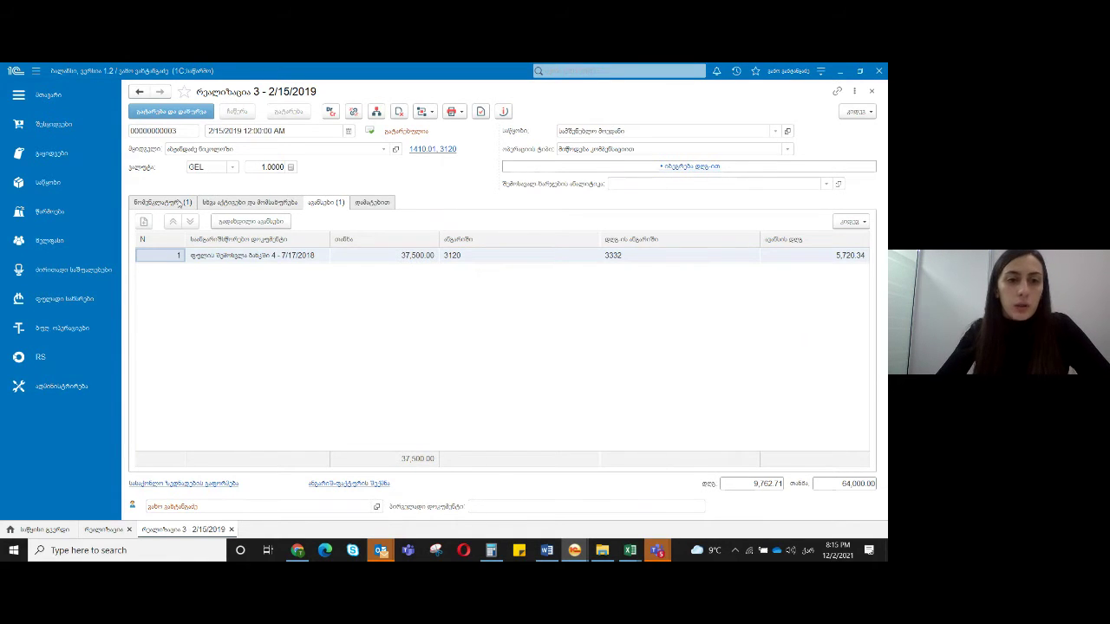
left_click(178, 202)
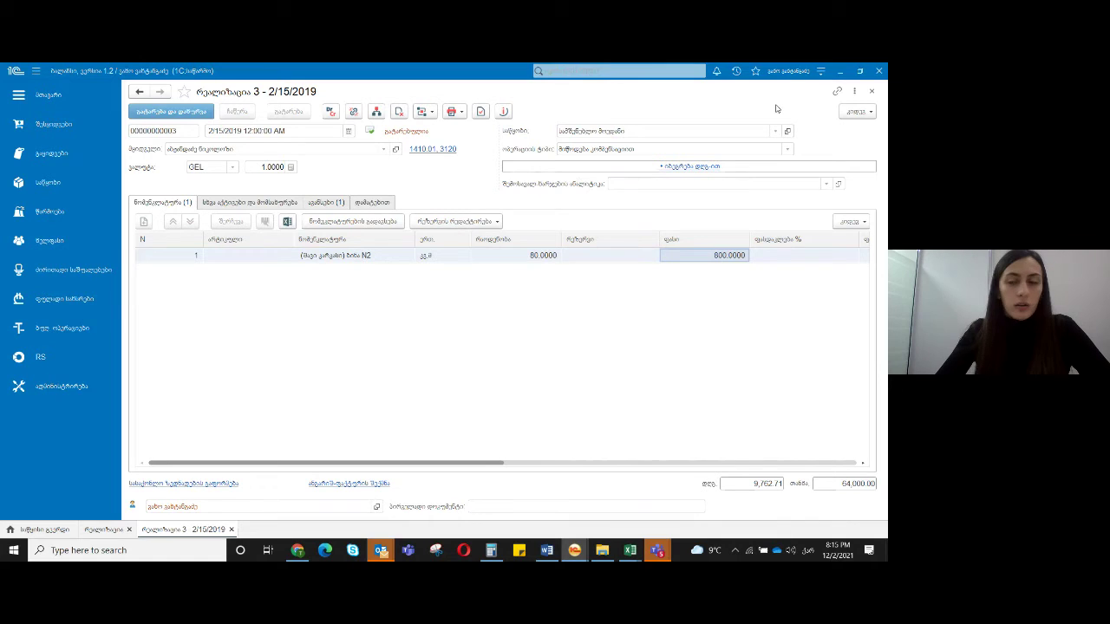
Close the sales document and the sales list, and switch to the Microsoft Teams call window
left_click(871, 92)
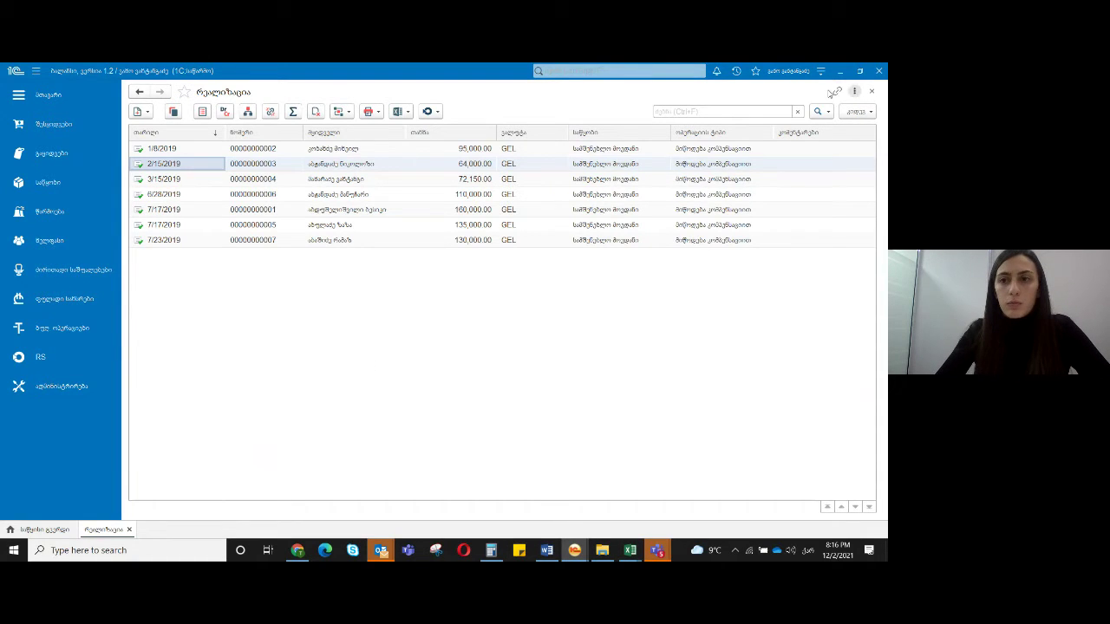
left_click(872, 92)
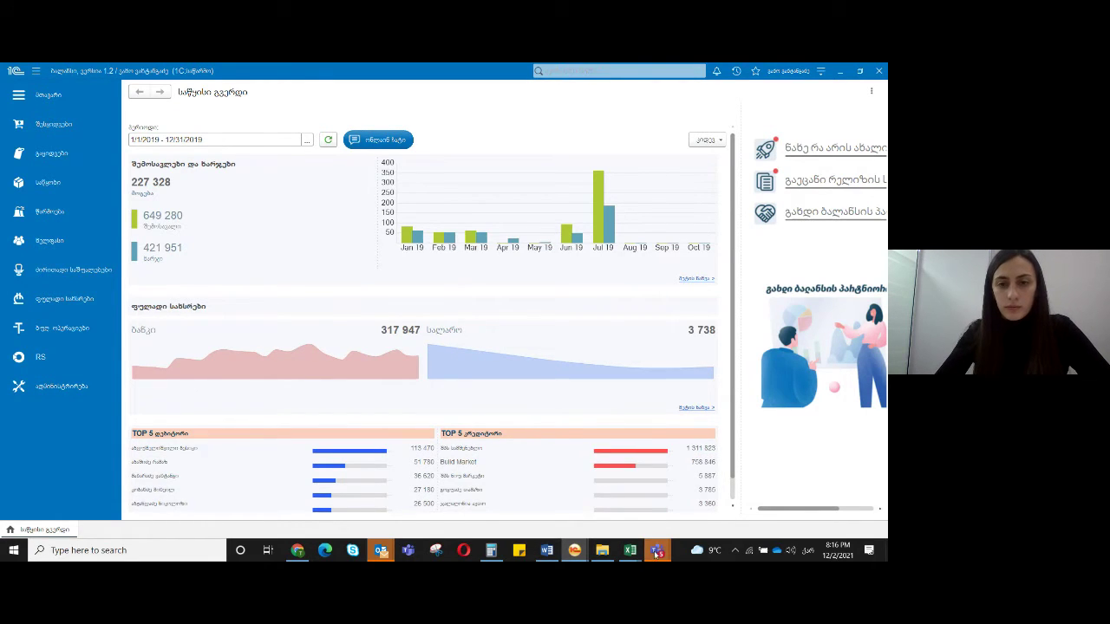
mouse_move(657, 552)
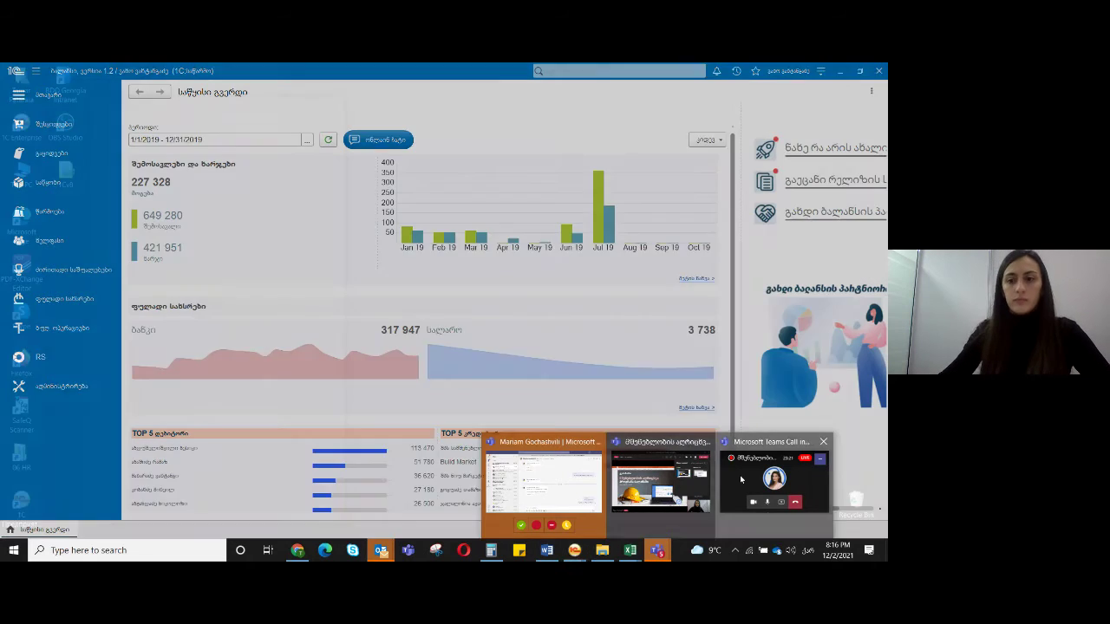
left_click(741, 479)
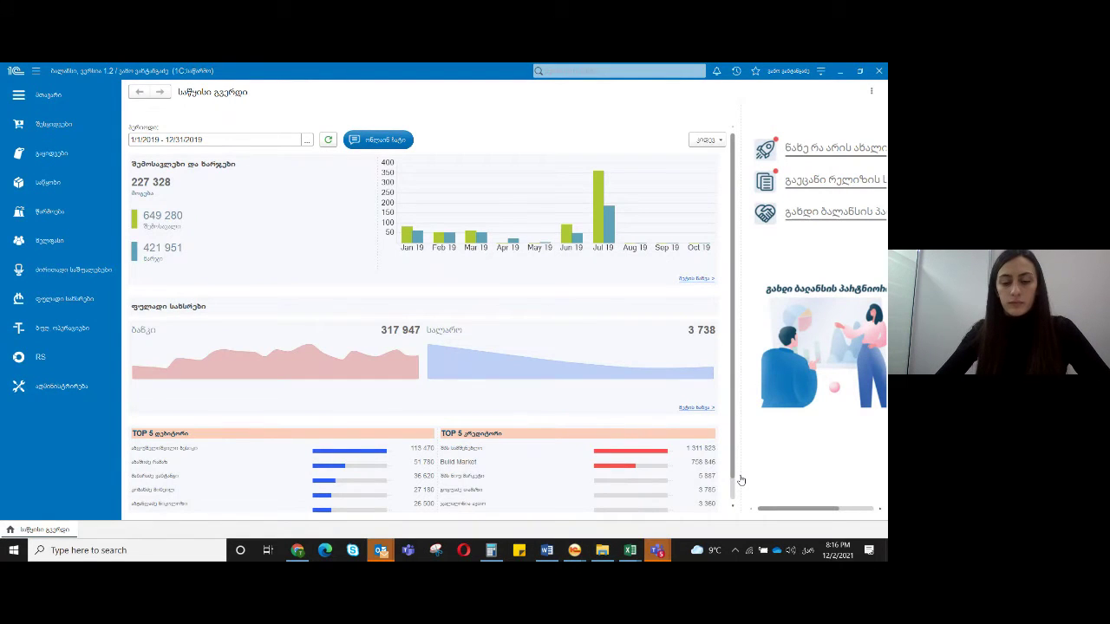